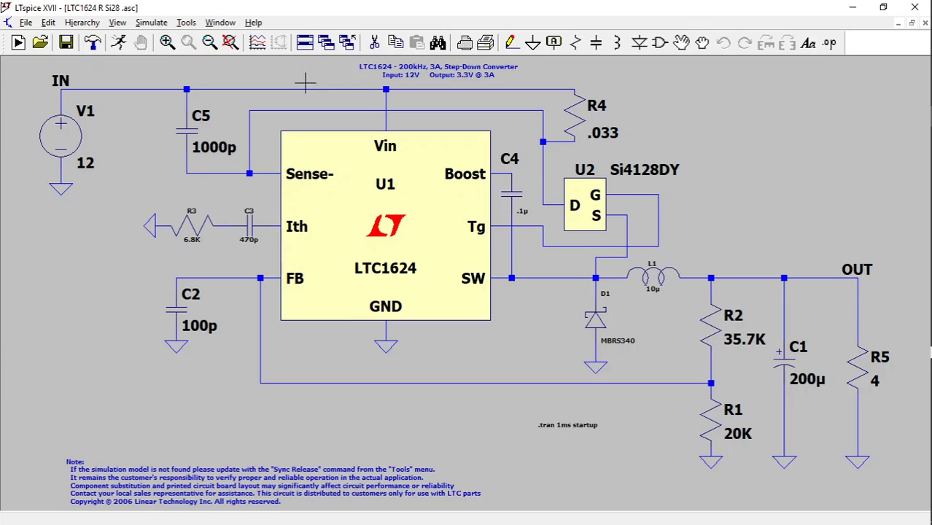
# Step: Run the transient simulation and plot the current through inductor L1 in an enlarged waveform pane
pyautogui.click(119, 43)
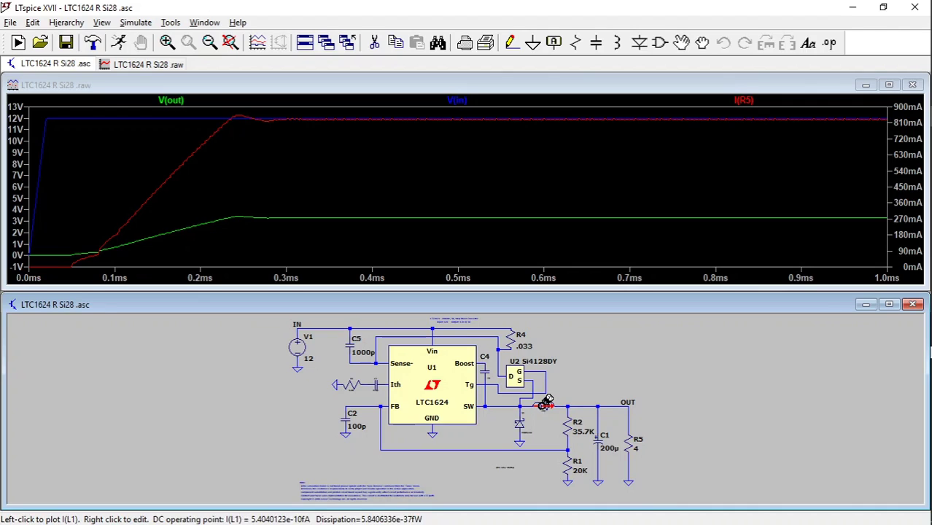
pyautogui.click(545, 404)
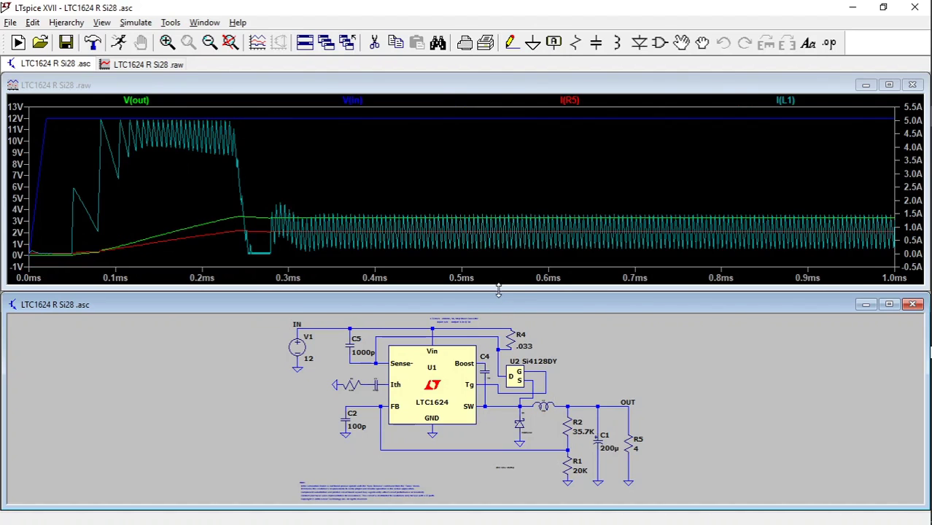
pyautogui.moveTo(498, 289); pyautogui.dragTo(511, 493)
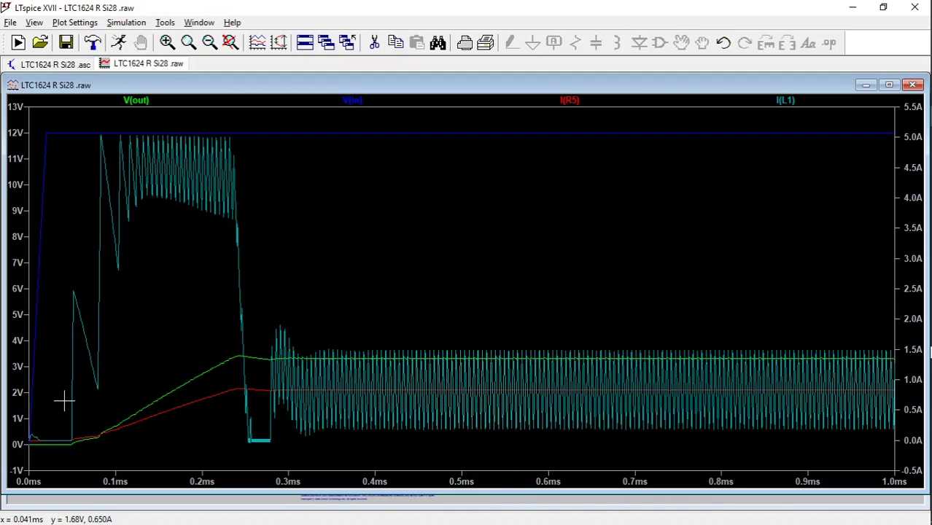
# Step: Inspect the startup portion of the waveforms, then integrate the I(L1) trace over the full time range
pyautogui.moveTo(101, 324); pyautogui.dragTo(59, 421)
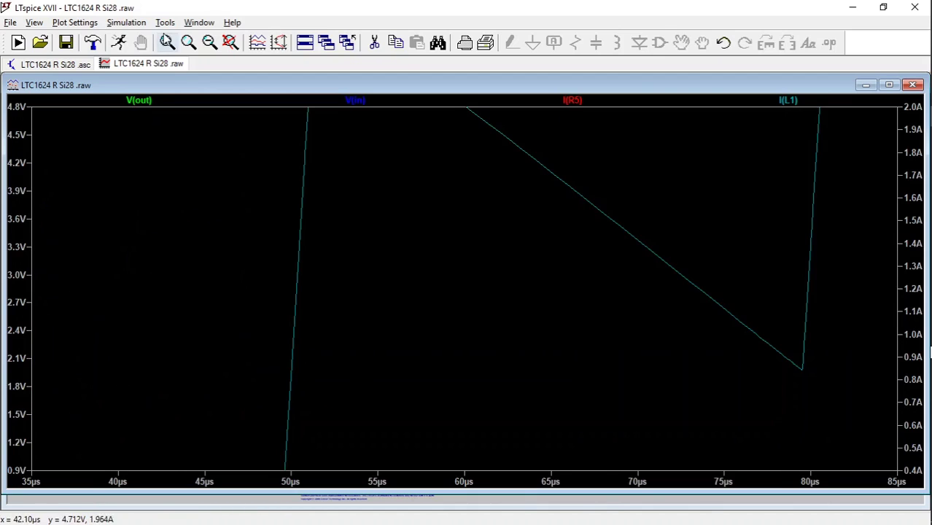
pyautogui.click(229, 42)
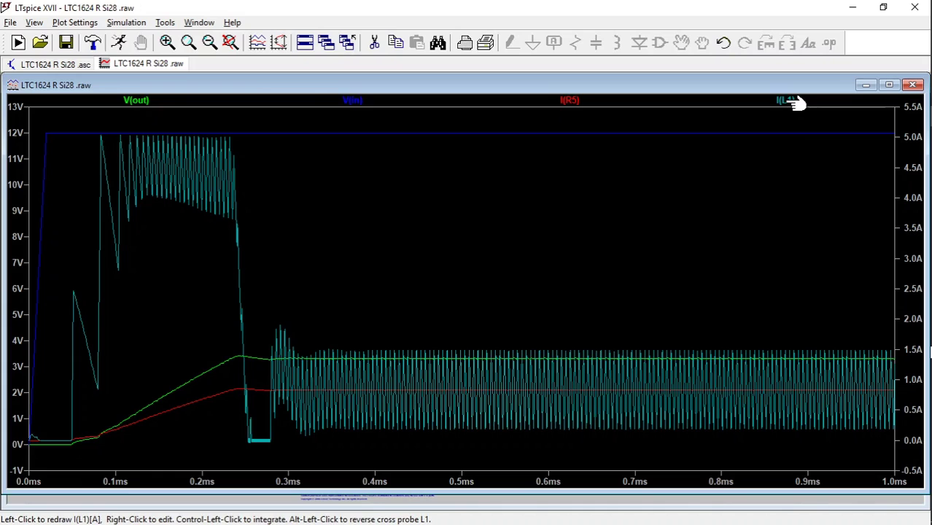
pyautogui.keyDown('ctrl'); pyautogui.click(786, 101); pyautogui.keyUp('ctrl')
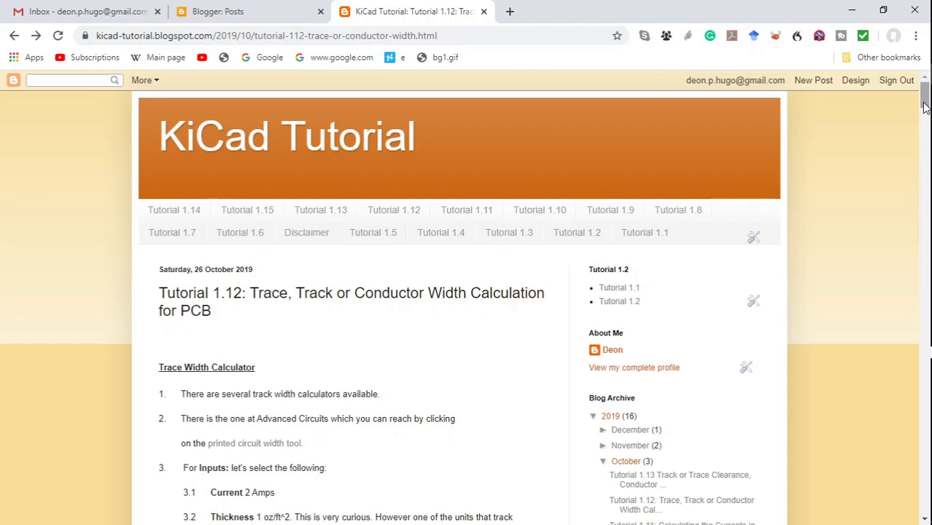
# Step: In the browser, open the tutorial's printed circuit width tool and examine its inputs, layer results and calculation notes
pyautogui.moveTo(924, 107); pyautogui.dragTo(926, 122)
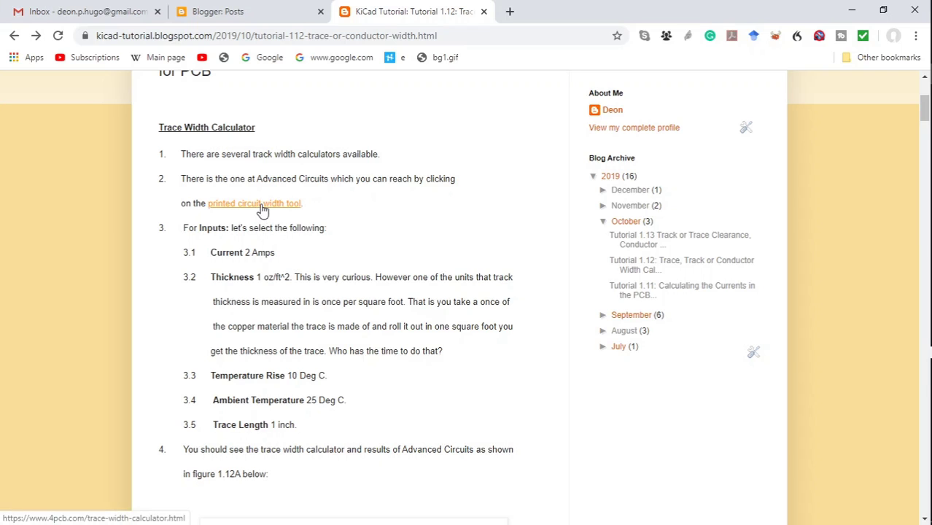
pyautogui.click(263, 207)
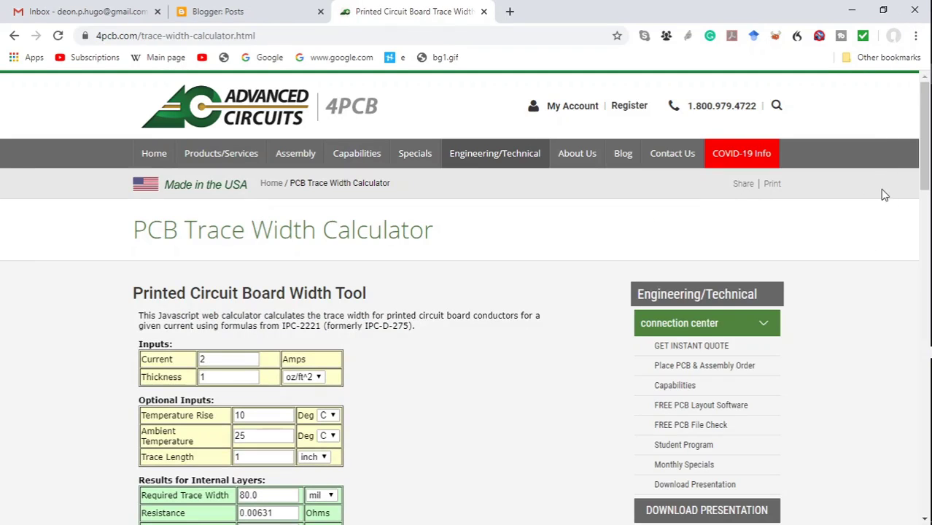
pyautogui.moveTo(924, 174)
pyautogui.mouseDown()
pyautogui.moveTo(924, 209)
pyautogui.moveTo(924, 175)
pyautogui.mouseUp()
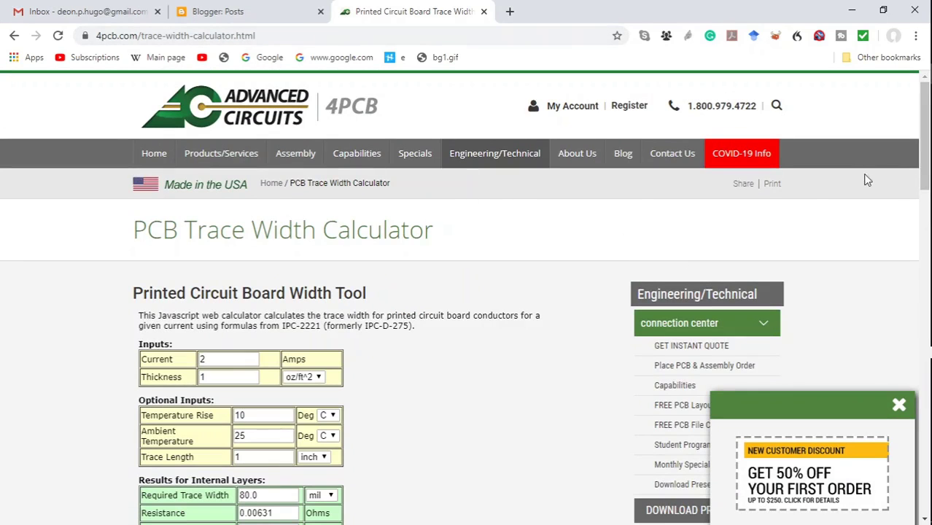
pyautogui.moveTo(924, 175); pyautogui.dragTo(923, 215)
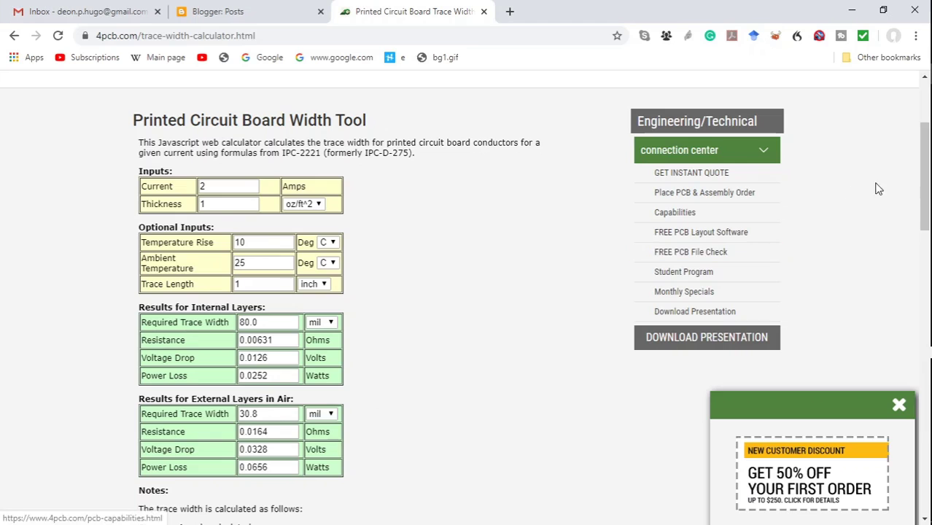
pyautogui.scroll(-3, 529, 345)
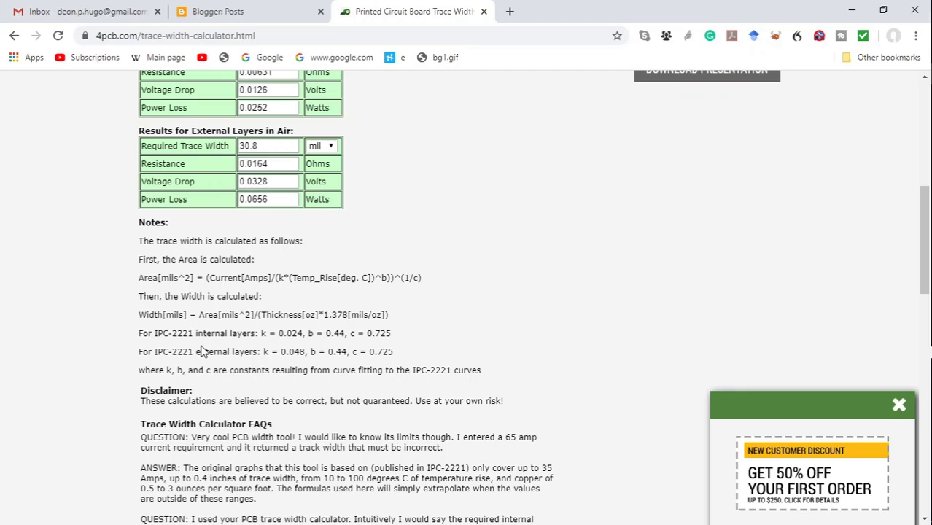
# Step: Switch to KiCad's PCB Calculator and examine the track width parameters and the external and internal layer results
pyautogui.hotkey('alt', 'Left')
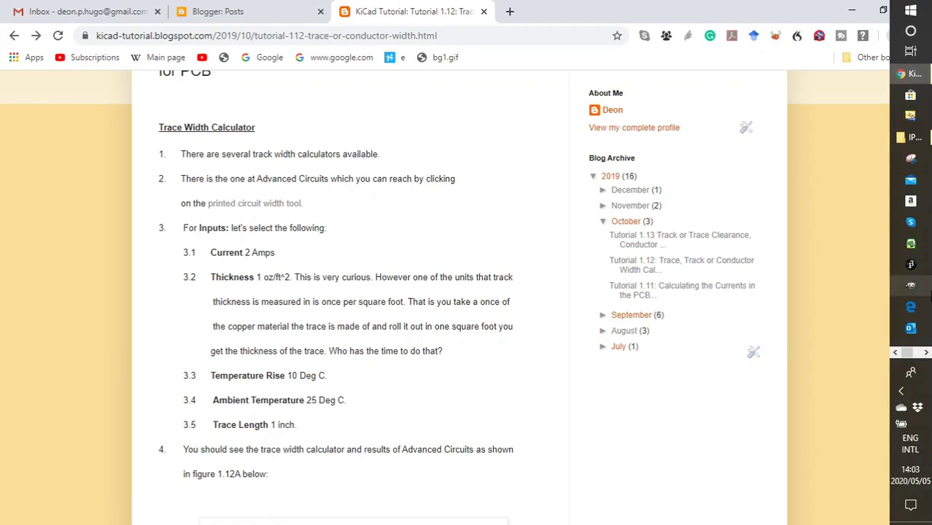
pyautogui.click(909, 285)
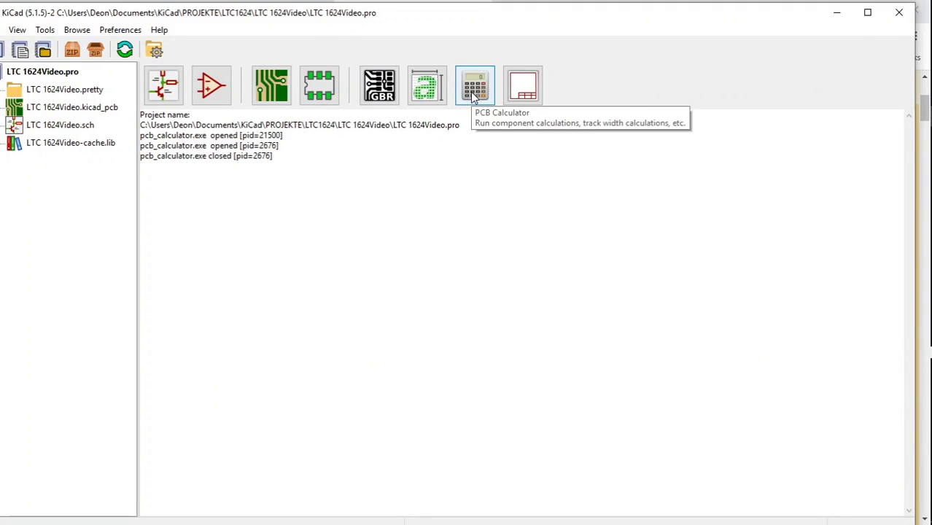
pyautogui.moveTo(927, 257)
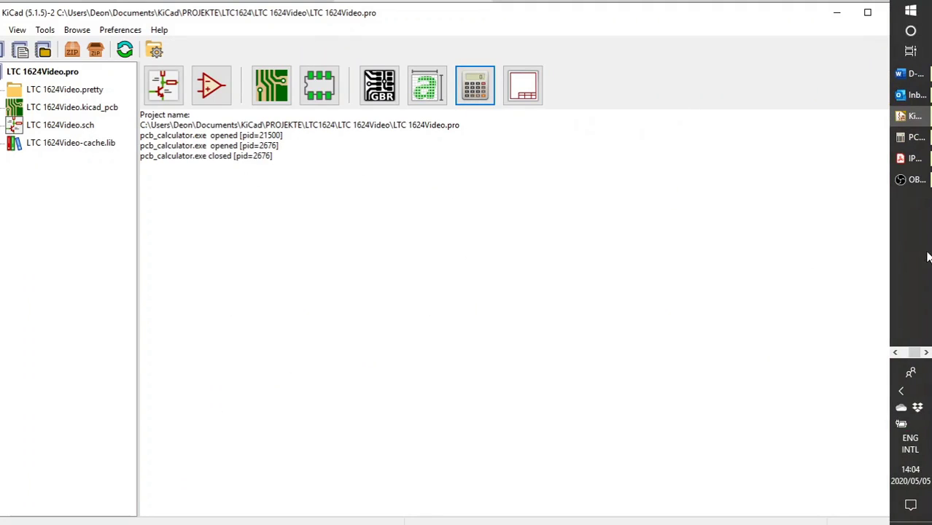
pyautogui.click(915, 140)
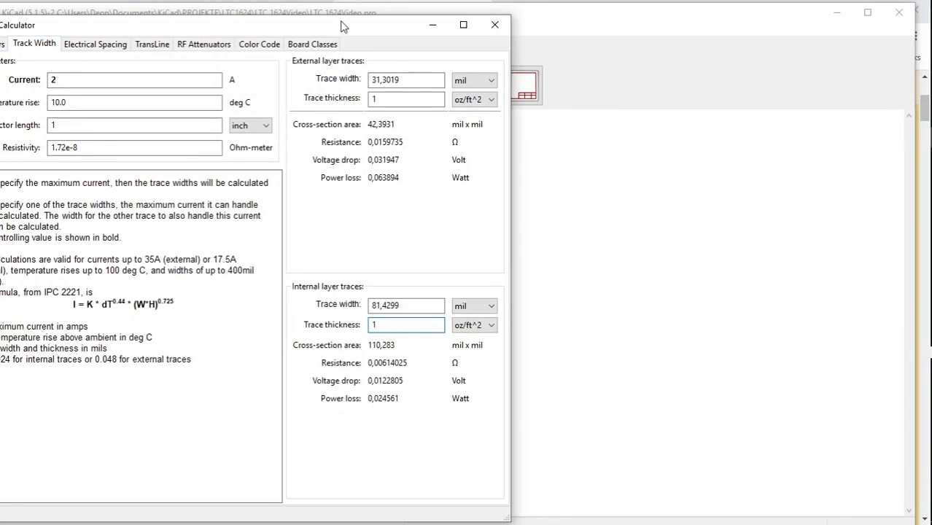
pyautogui.moveTo(342, 27); pyautogui.dragTo(414, 27)
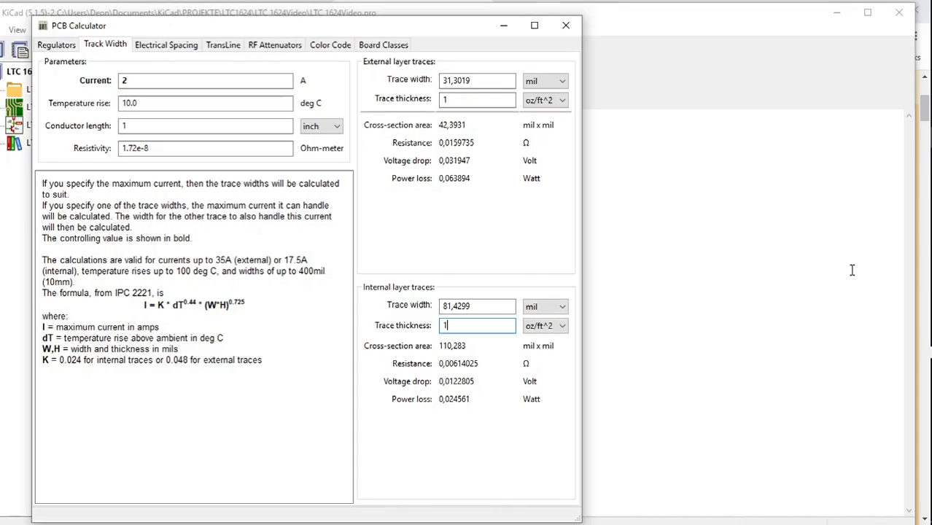
# Step: Switch to the IPC-2221A PDF in Acrobat Reader and find section 6.2, Conductive Material Requirements, on page 50
pyautogui.moveTo(922, 256)
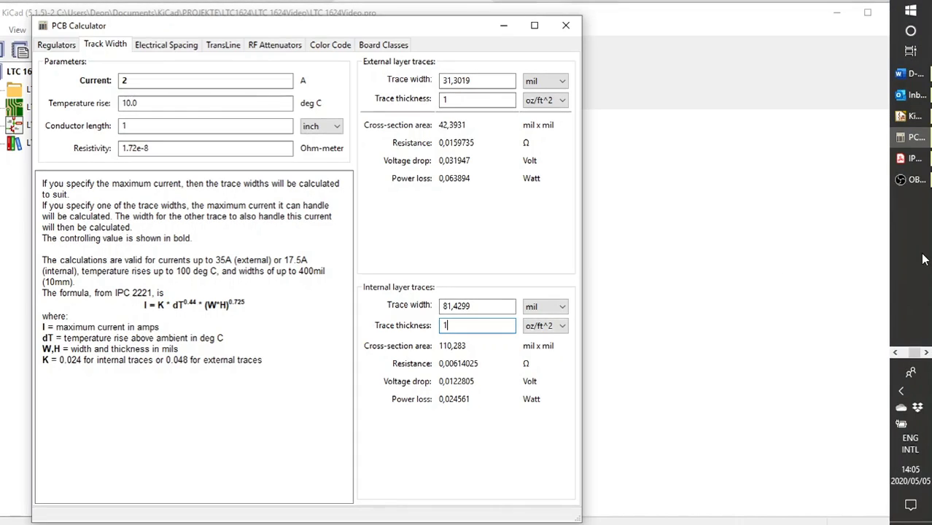
pyautogui.click(911, 159)
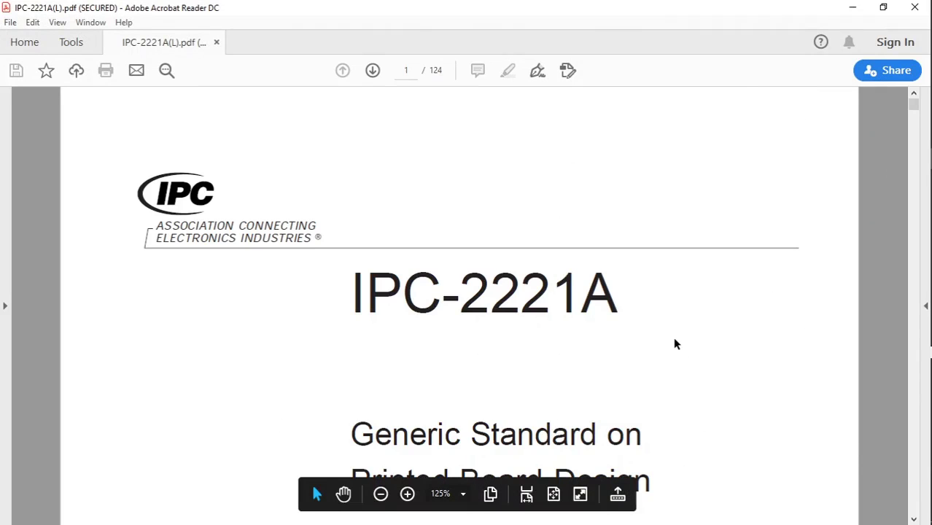
pyautogui.click(913, 518)
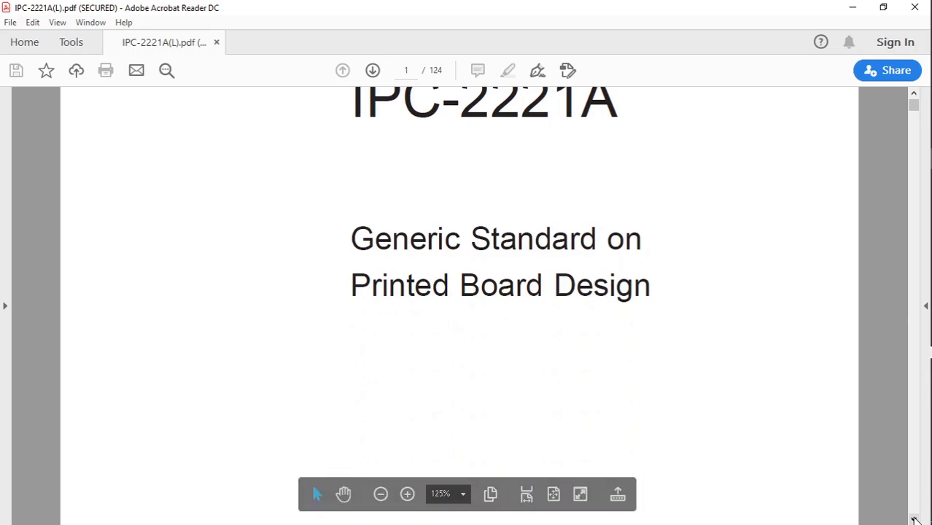
pyautogui.click(913, 519)
pyautogui.click(913, 519)
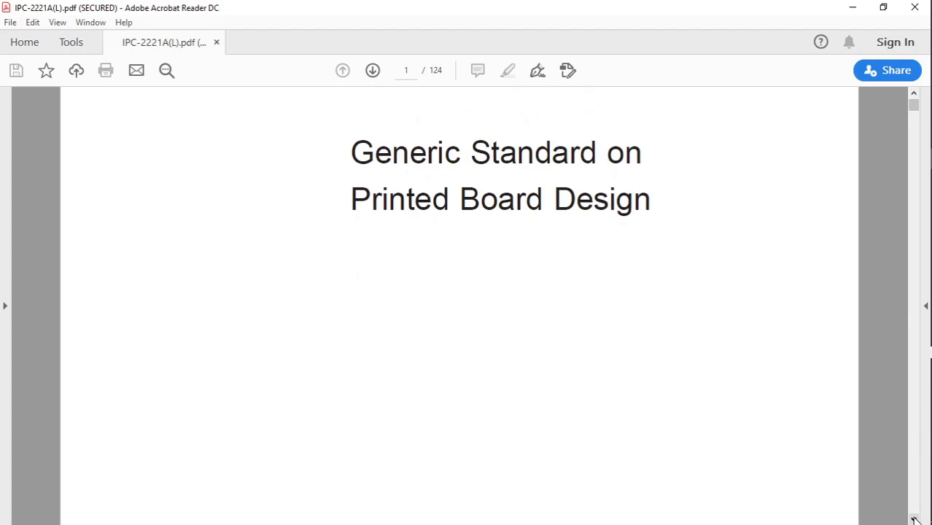
pyautogui.click(914, 519)
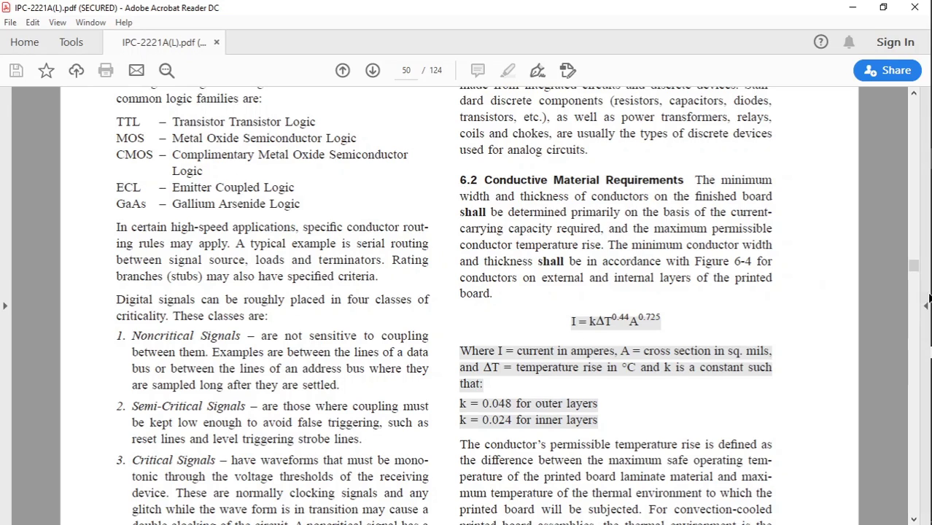
# Step: Bring the PCB Calculator up beside the PDF and compare its IPC 2221 formula with the one in section 6.2
pyautogui.moveTo(929, 283)
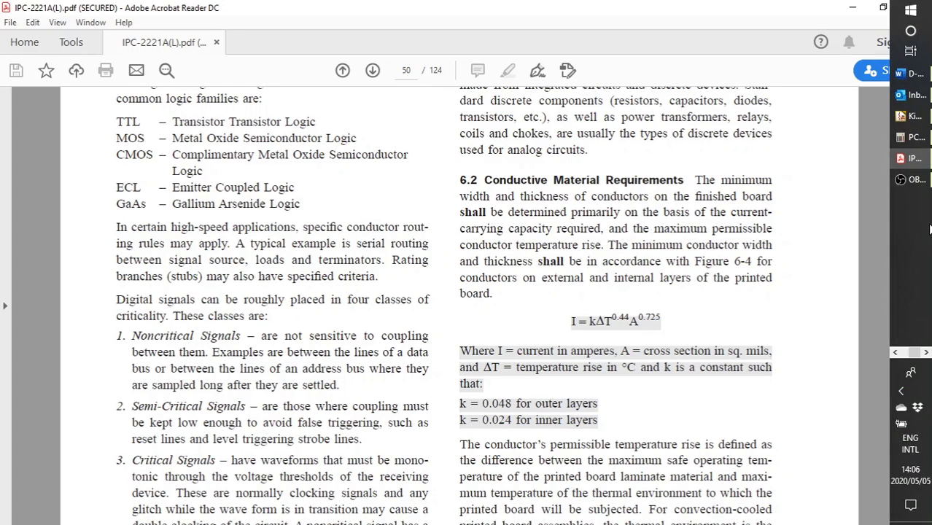
pyautogui.click(912, 138)
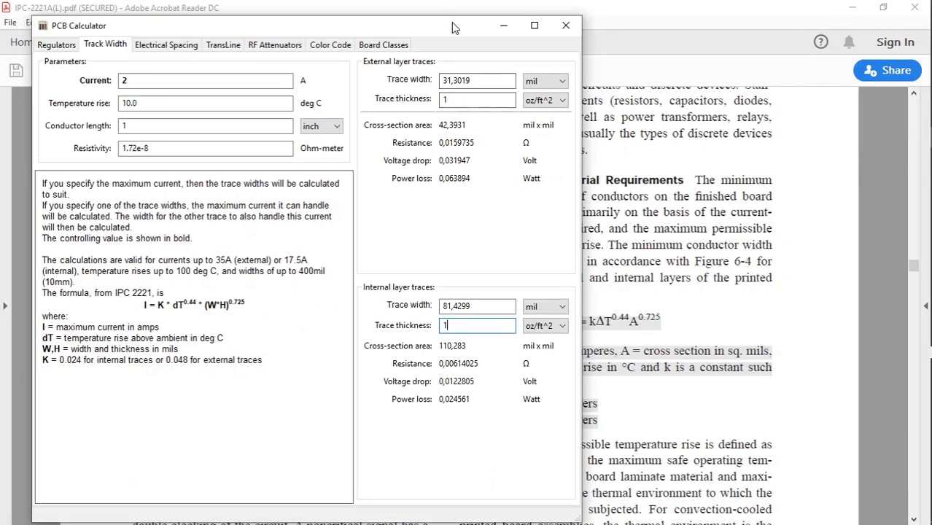
pyautogui.moveTo(451, 22); pyautogui.dragTo(348, 33)
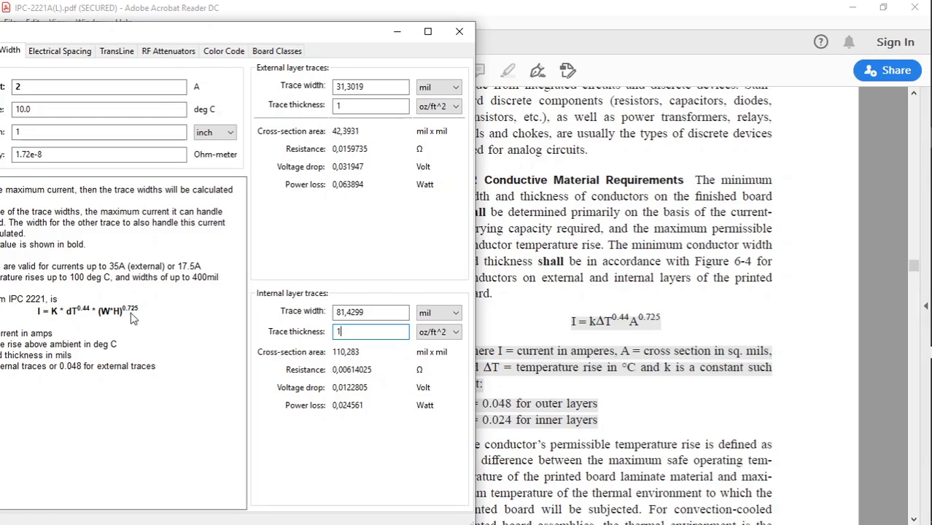
# Step: Return to the IPC-2221A PDF and examine the external conductors chart in Figure A on page 51
pyautogui.click(686, 15)
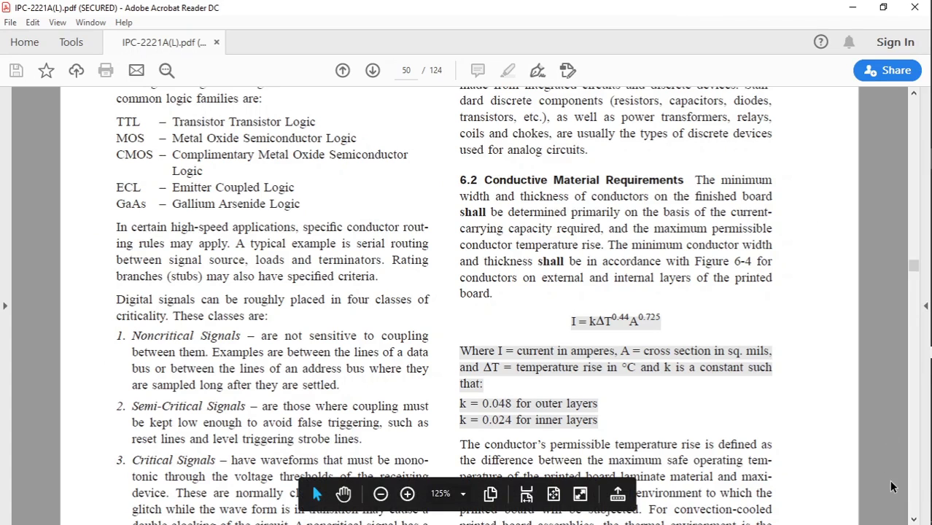
pyautogui.click(914, 519)
pyautogui.moveTo(914, 520); pyautogui.dragTo(913, 519)
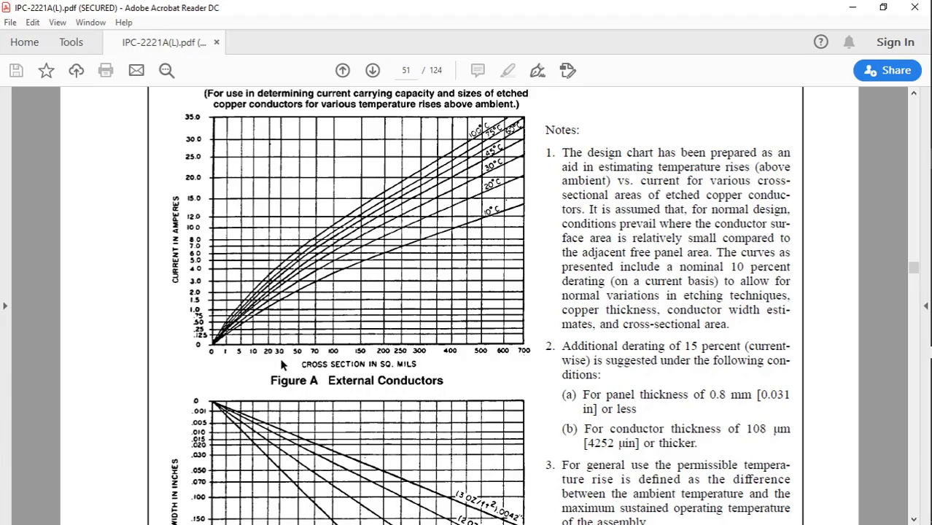
# Step: Switch to the browser tutorial, open its Saturn PCB Design Toolkit link and look through the toolkit page
pyautogui.hotkey('alt', 'Tab')
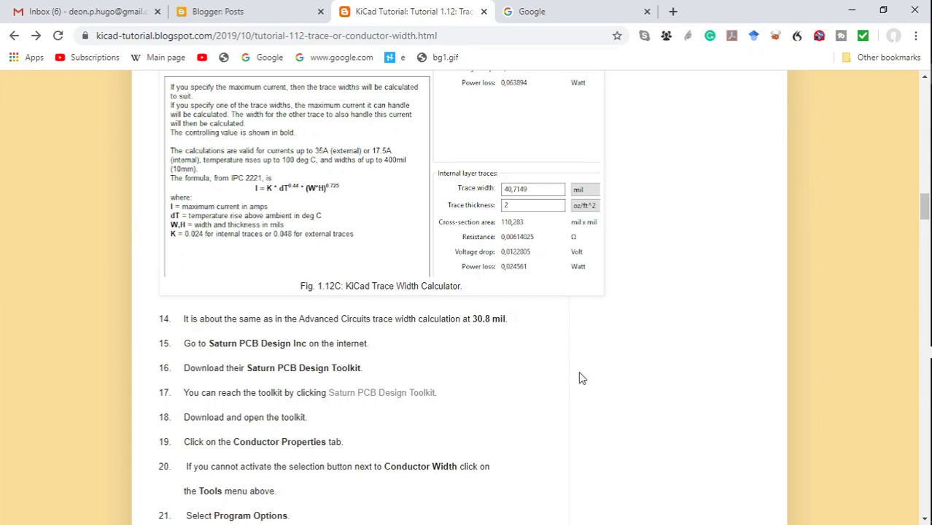
pyautogui.click(410, 395)
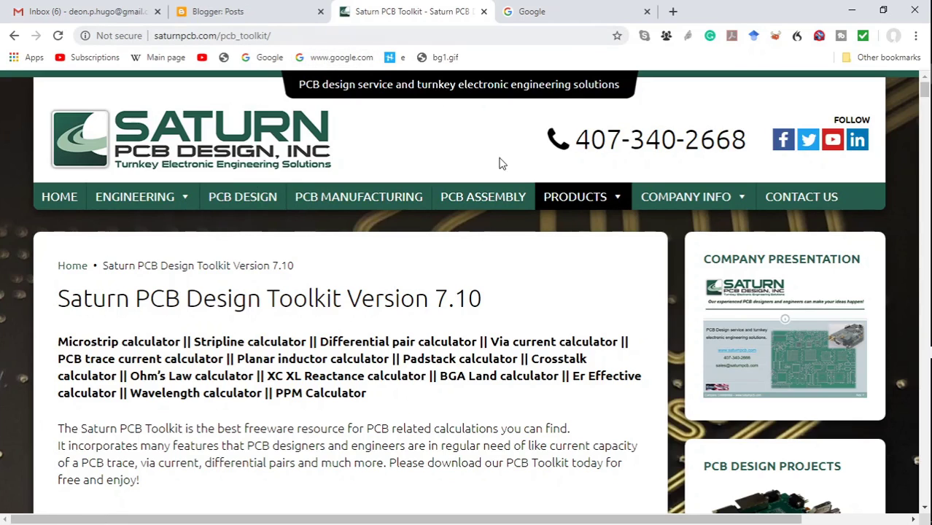
pyautogui.scroll(-4, 924, 106)
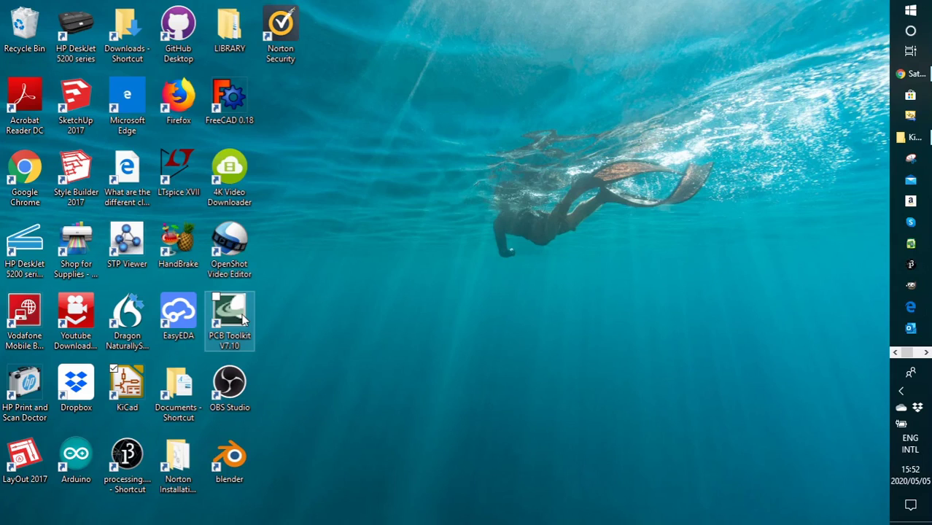
# Step: Launch PCB Toolkit V7.10 from the desktop, dismiss the startup error and display the Conductor Properties calculator
pyautogui.doubleClick(243, 318)
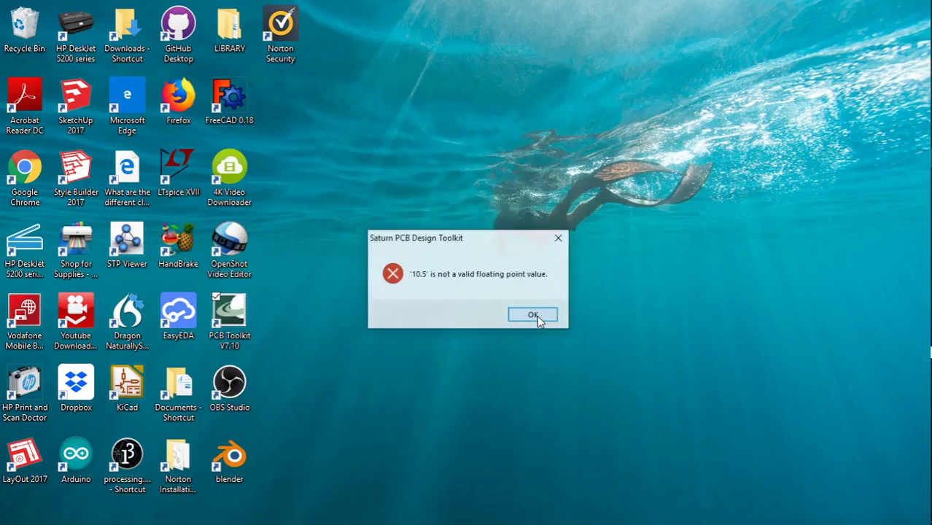
pyautogui.click(536, 315)
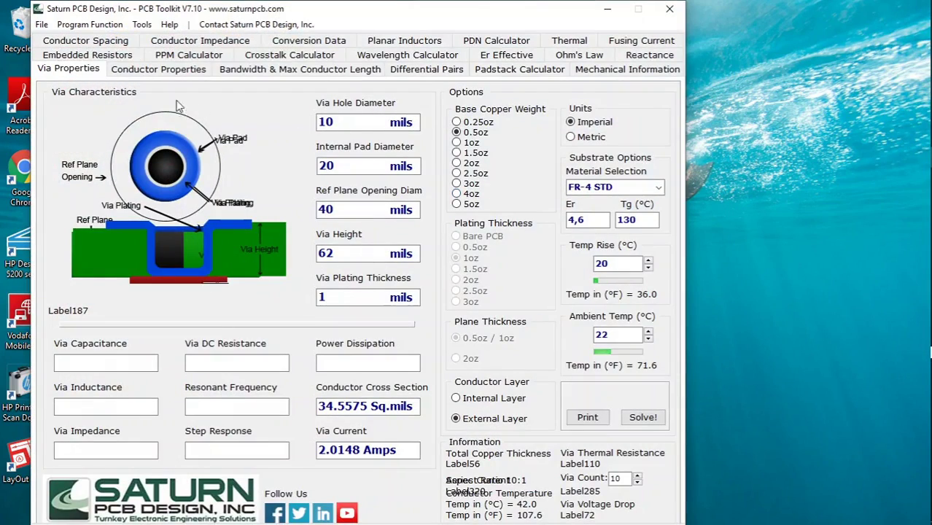
pyautogui.click(159, 70)
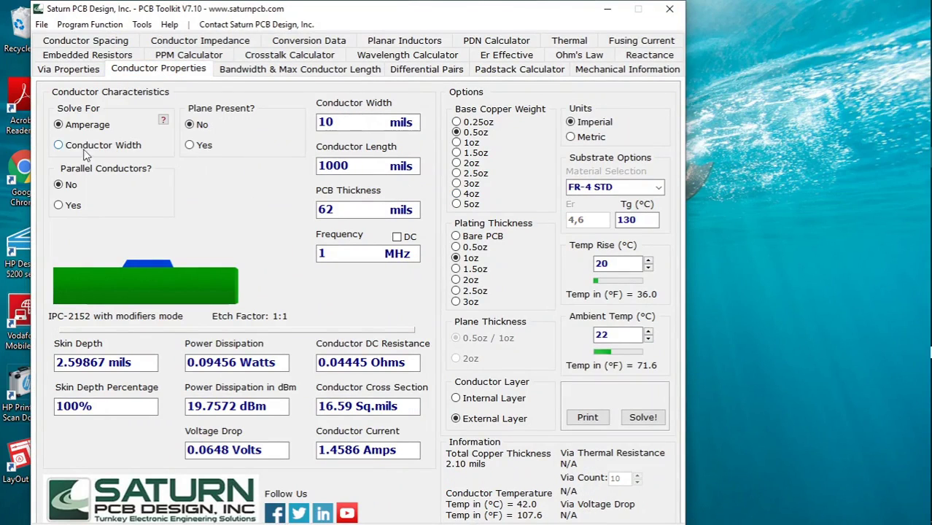
# Step: Make the calculator solve for conductor width and set the conductor current to 2 Amps
pyautogui.click(59, 145)
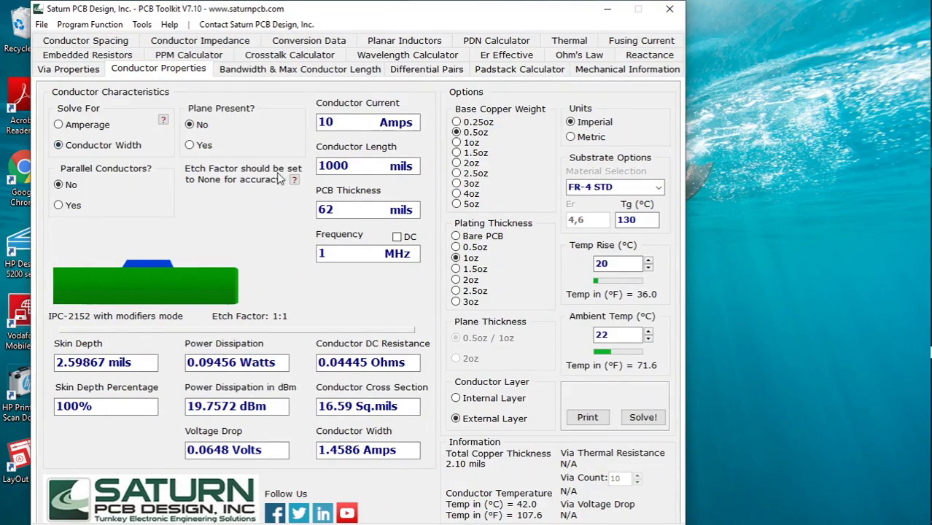
pyautogui.doubleClick(343, 123)
pyautogui.press('BackSpace')
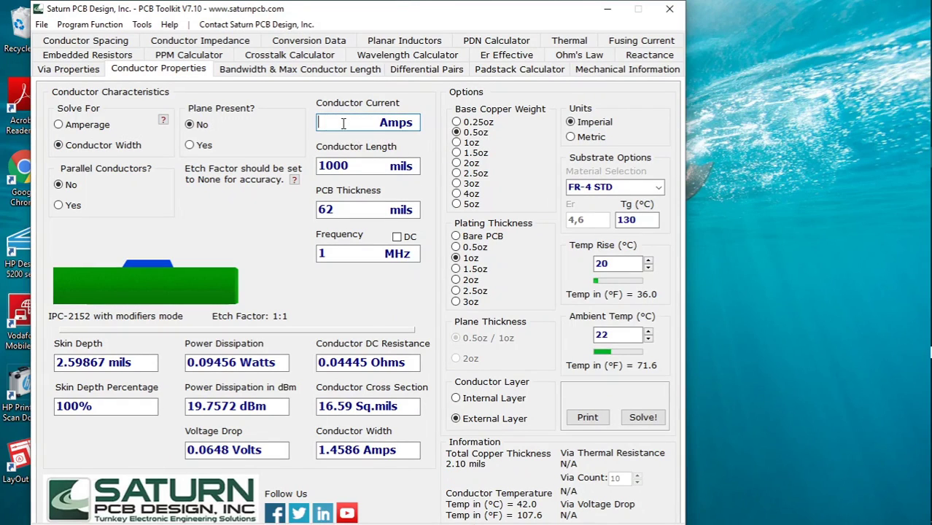
pyautogui.write('2')
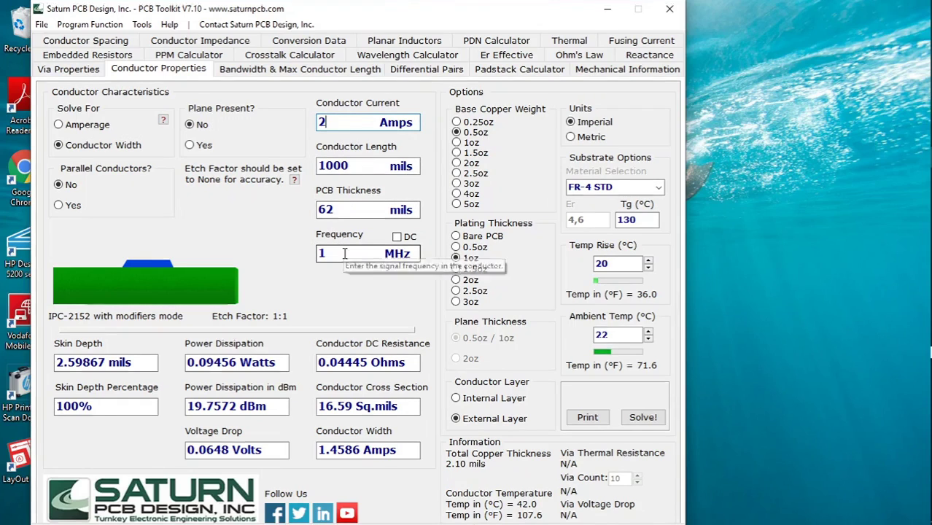
# Step: Set bare PCB plating with 1oz base copper, and switch the conductor calculation standard to IPC-2221A in the program options
pyautogui.click(455, 237)
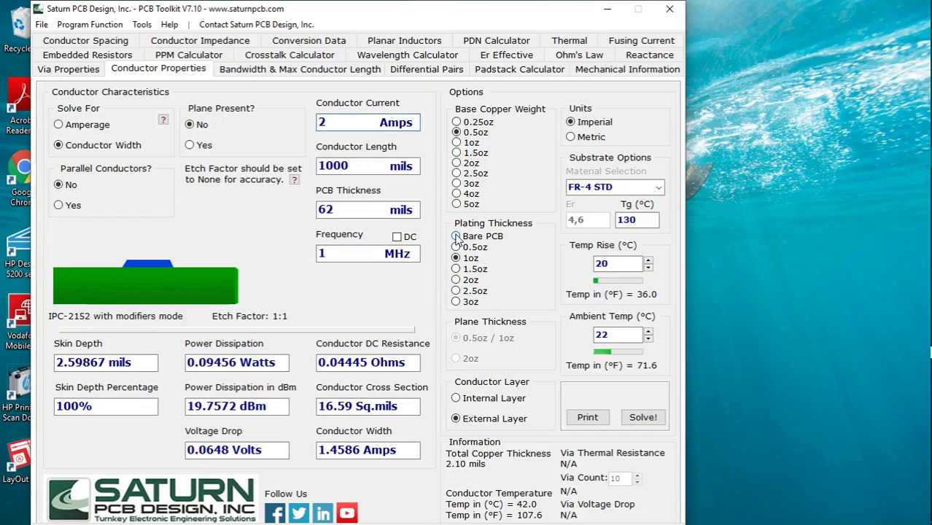
pyautogui.click(457, 142)
pyautogui.click(144, 24)
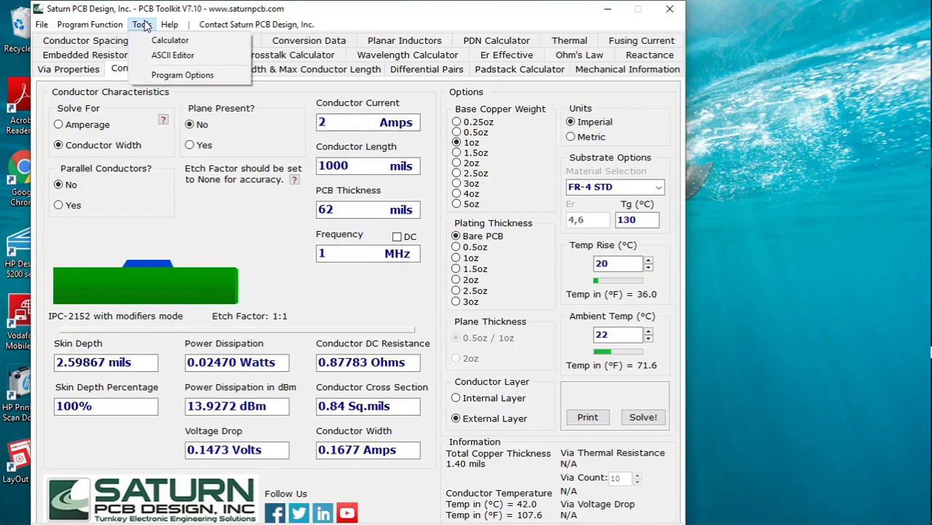
pyautogui.click(171, 76)
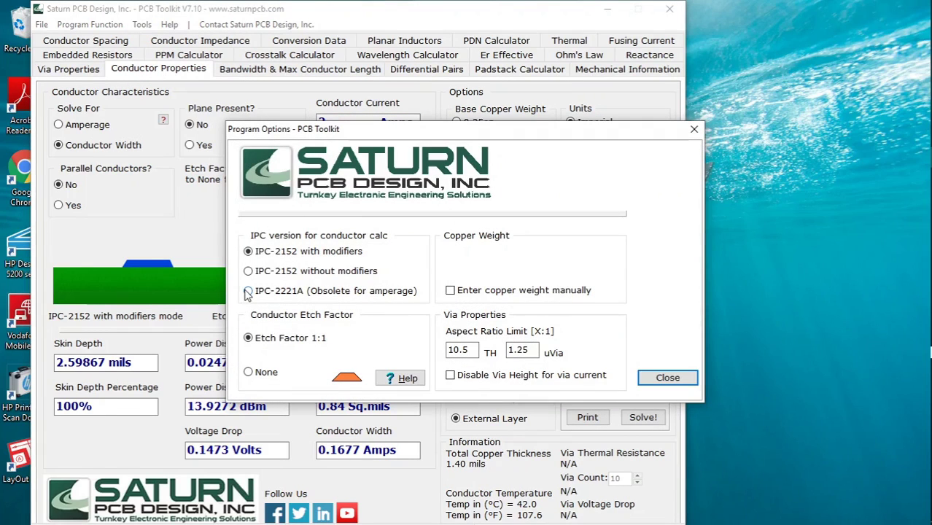
pyautogui.click(248, 291)
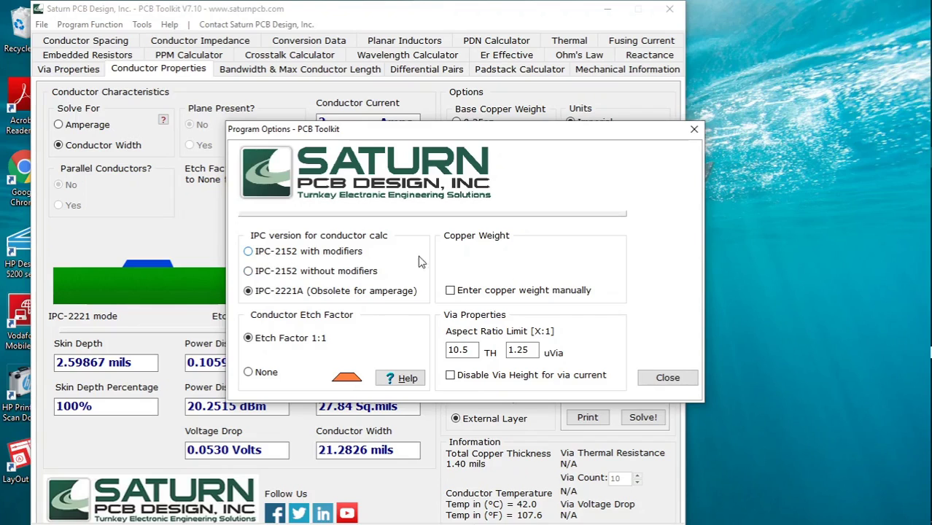
pyautogui.click(668, 378)
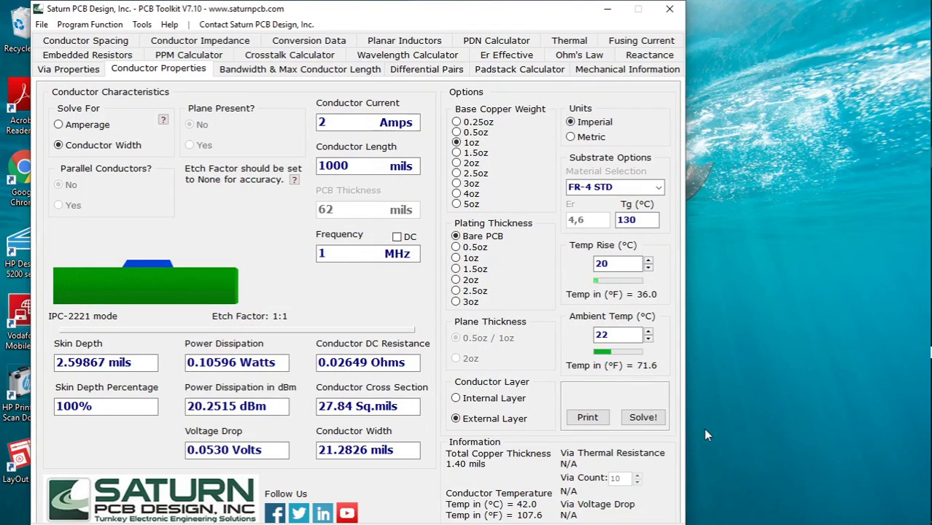
# Step: Set the temperature rise to 10 °C and the ambient temperature to 25 °C, and solve for the conductor width
pyautogui.doubleClick(619, 262)
pyautogui.press('BackSpace')
pyautogui.write('1')
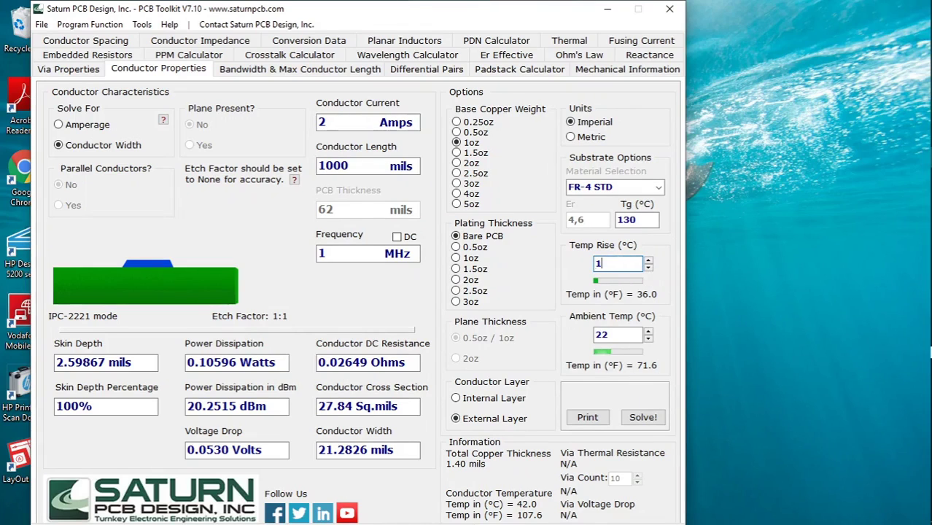
pyautogui.write('0')
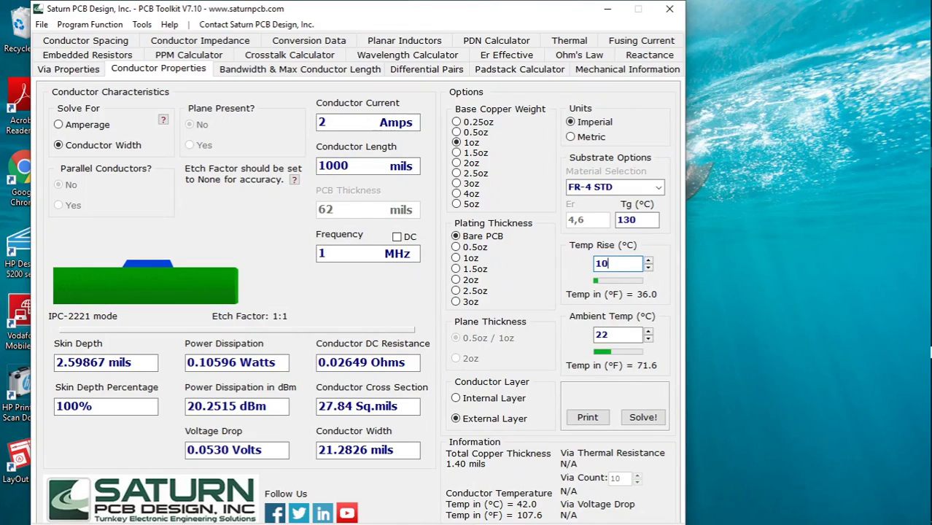
pyautogui.click(613, 334)
pyautogui.press('BackSpace')
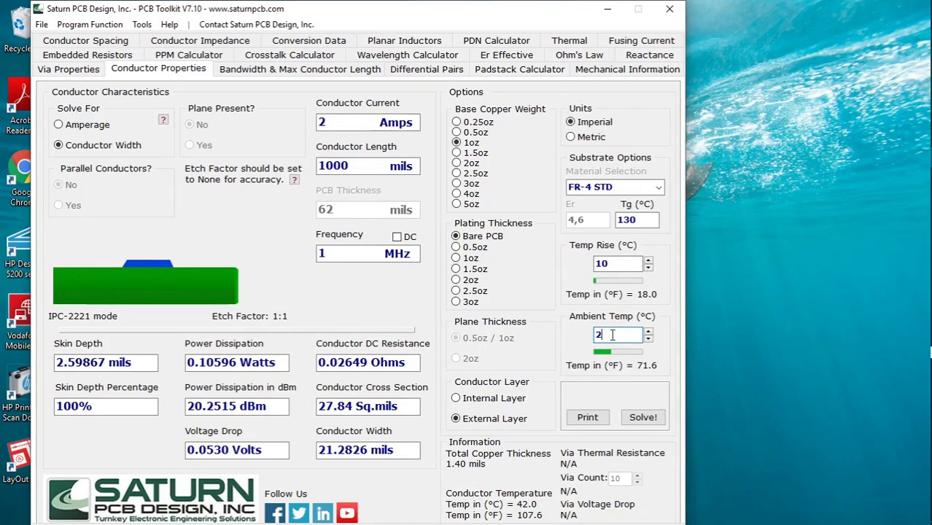
pyautogui.write('5')
pyautogui.click(642, 418)
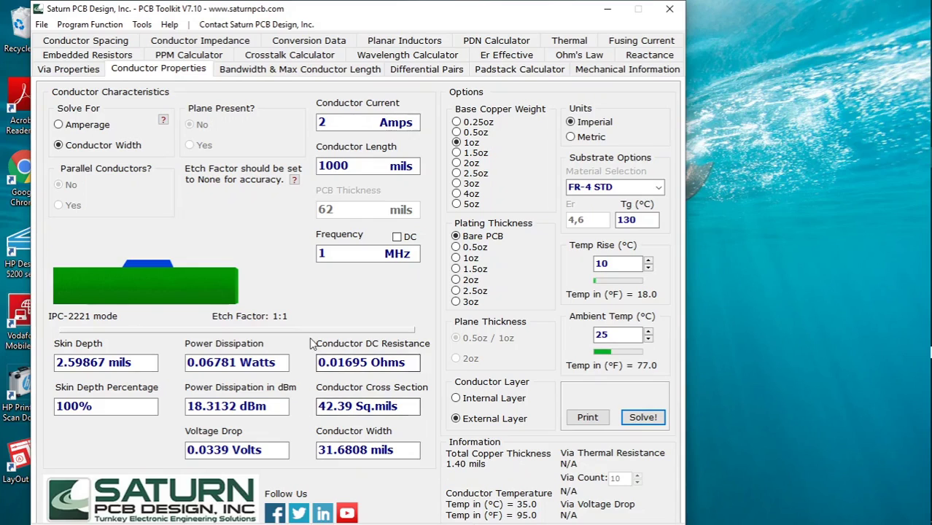
# Step: Switch the conductor calculation to IPC-2152 without modifiers, and solve the conductor width with 2oz base copper
pyautogui.click(142, 24)
pyautogui.click(164, 40)
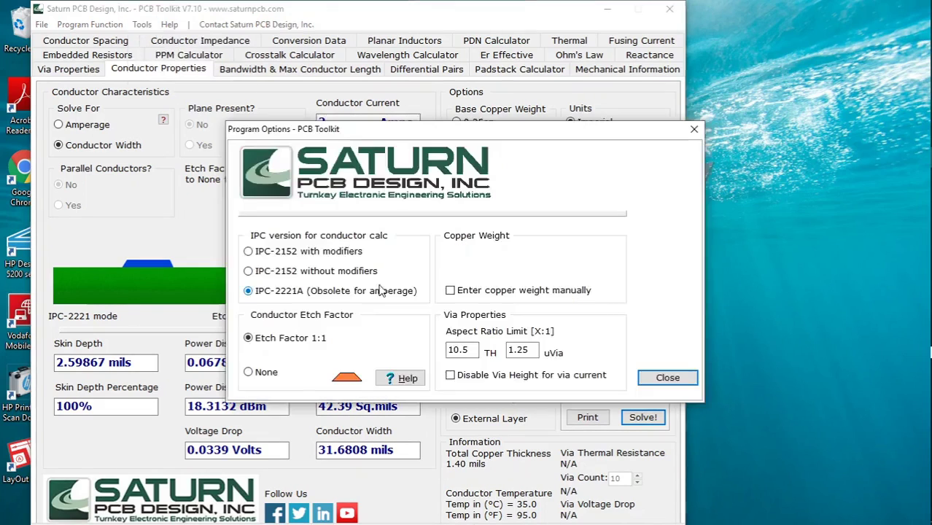
pyautogui.click(249, 270)
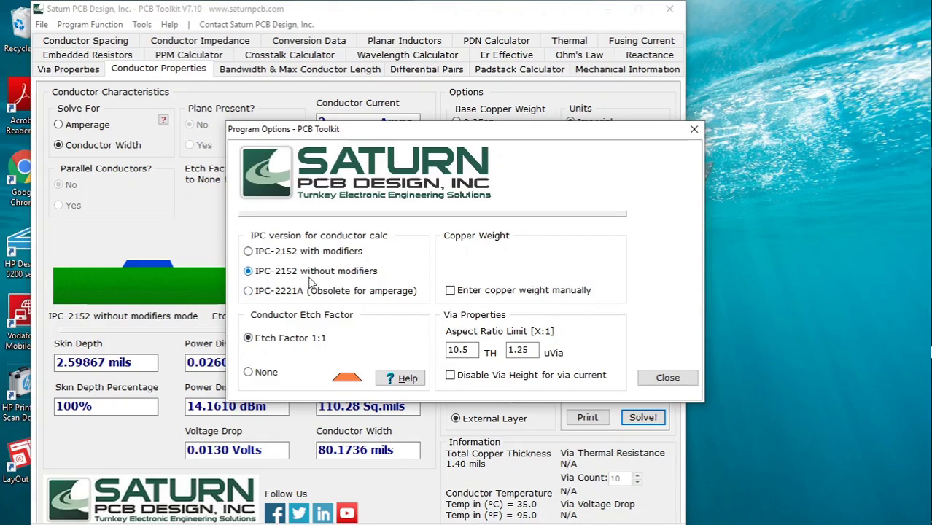
pyautogui.click(660, 377)
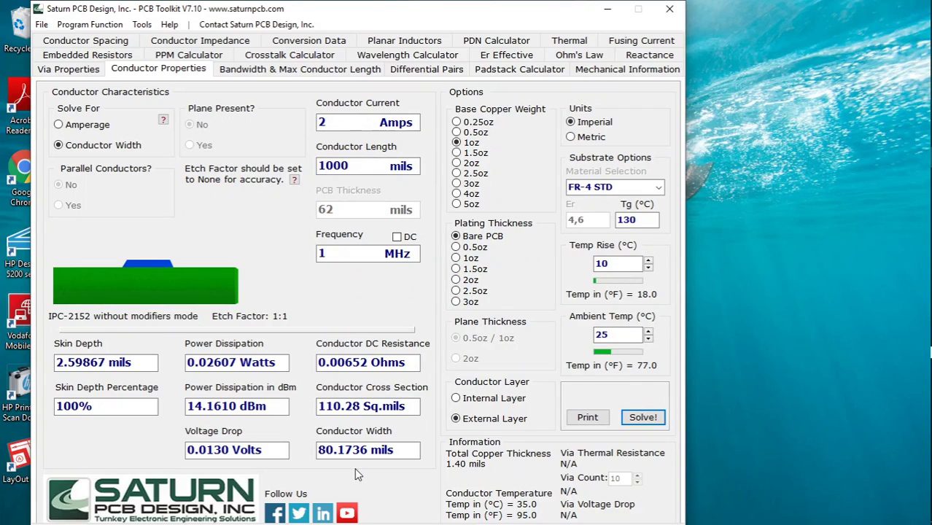
pyautogui.click(642, 418)
pyautogui.click(456, 162)
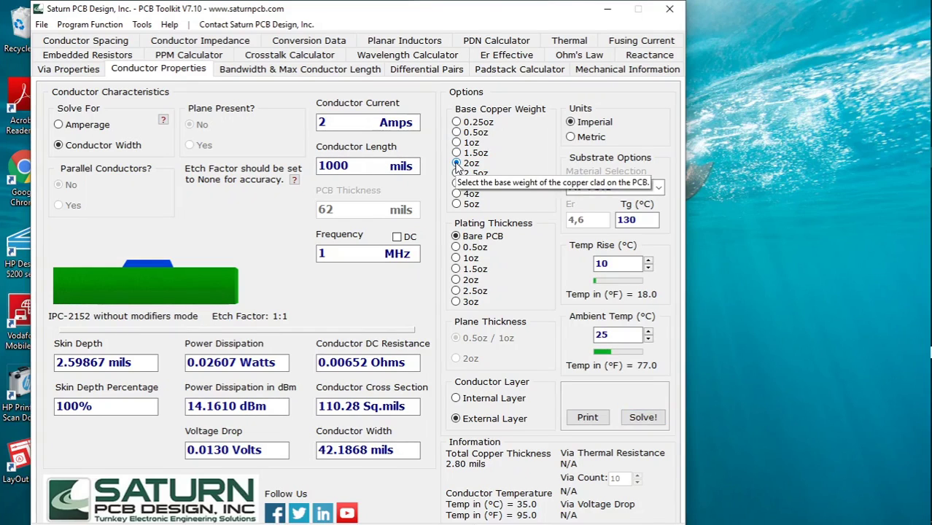
pyautogui.click(642, 417)
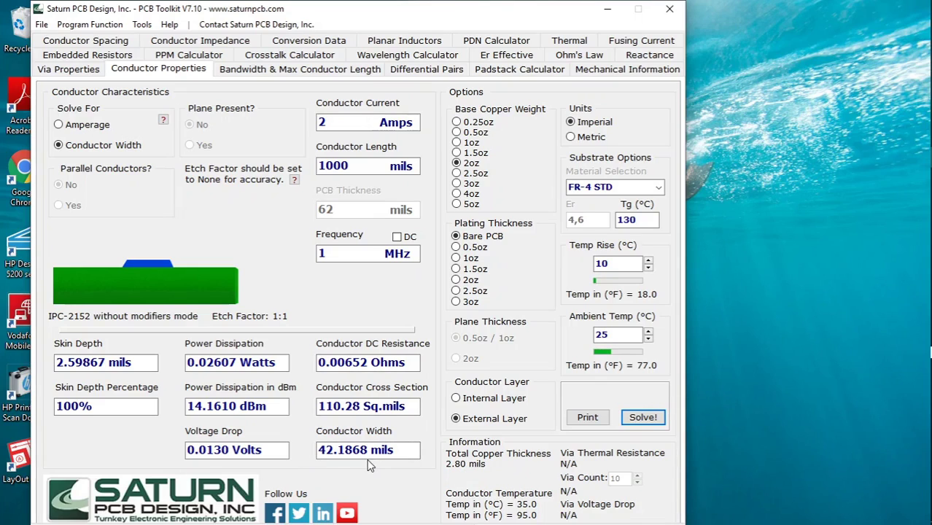
# Step: Switch to KiCad's Assign Footprints window and view the footprint assigned to U1, the LTC1624CS8
pyautogui.moveTo(927, 354)
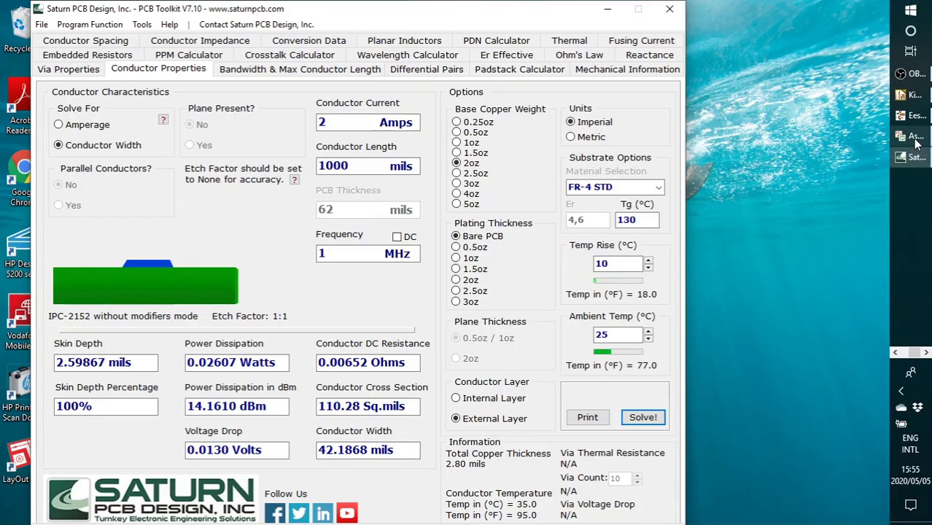
pyautogui.moveTo(916, 142)
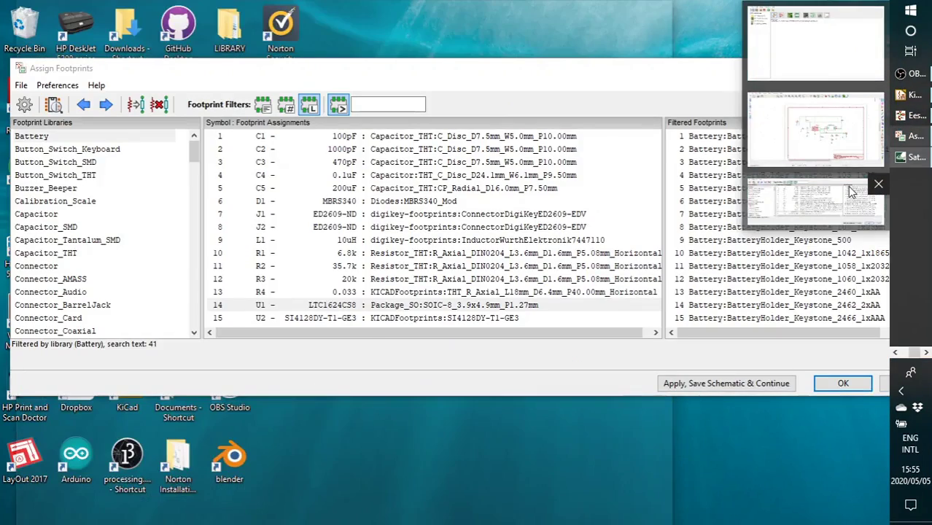
pyautogui.click(852, 191)
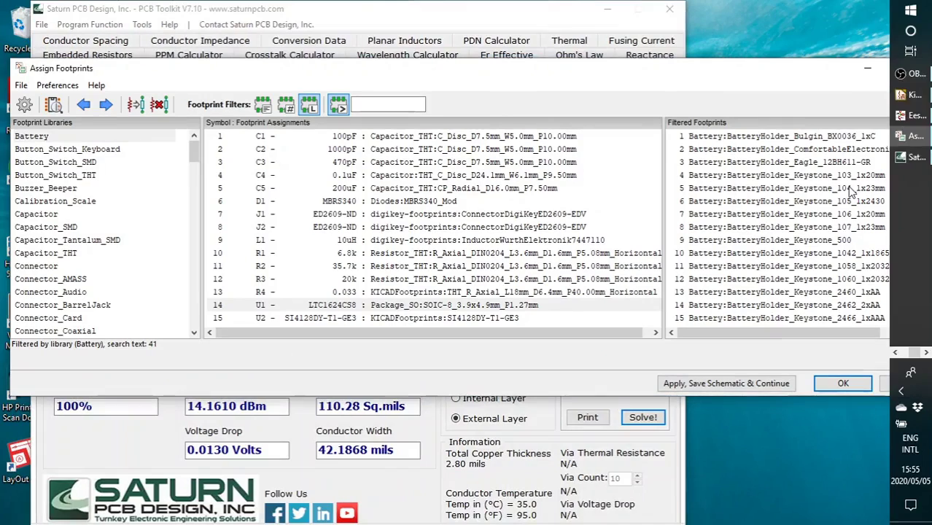
pyautogui.click(536, 306)
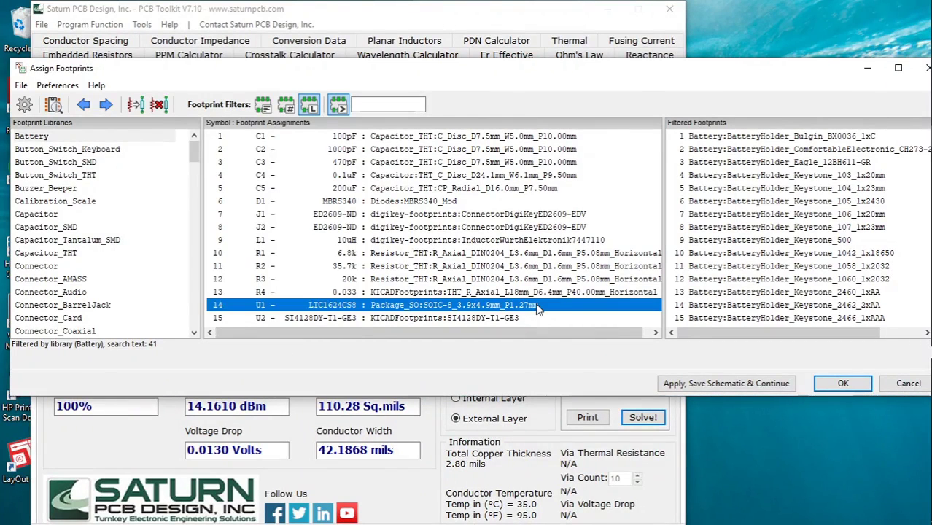
pyautogui.rightClick(536, 309)
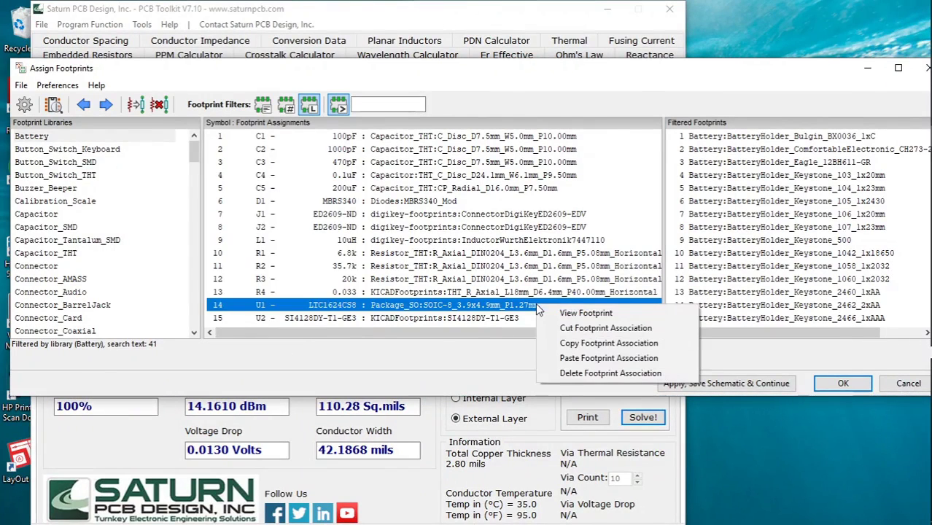
pyautogui.click(585, 313)
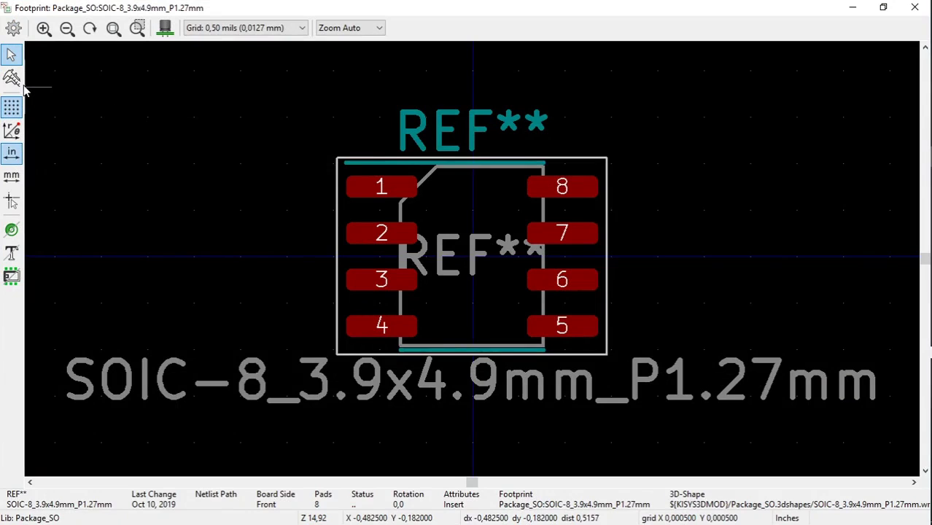
# Step: Measure pad 1 of the SOIC-8 footprint across its short side, and close the footprint view
pyautogui.click(137, 28)
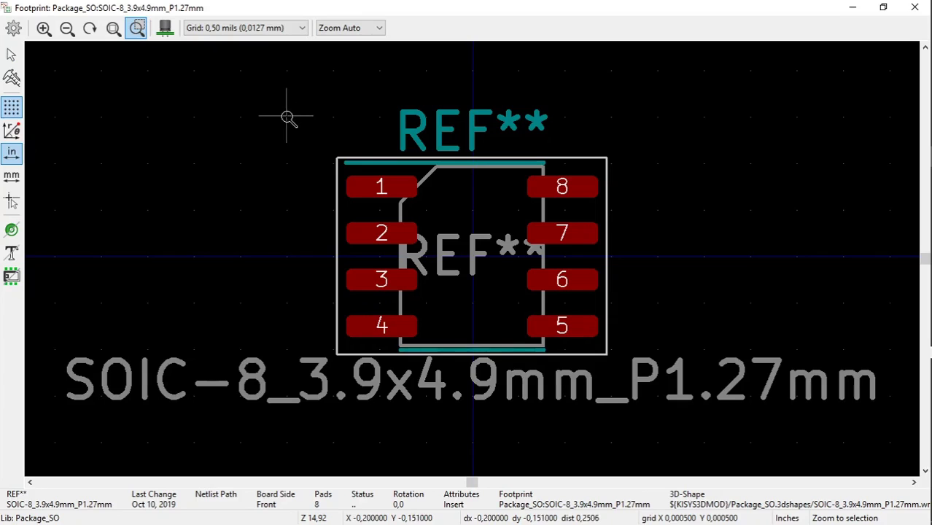
pyautogui.moveTo(287, 118); pyautogui.dragTo(457, 373)
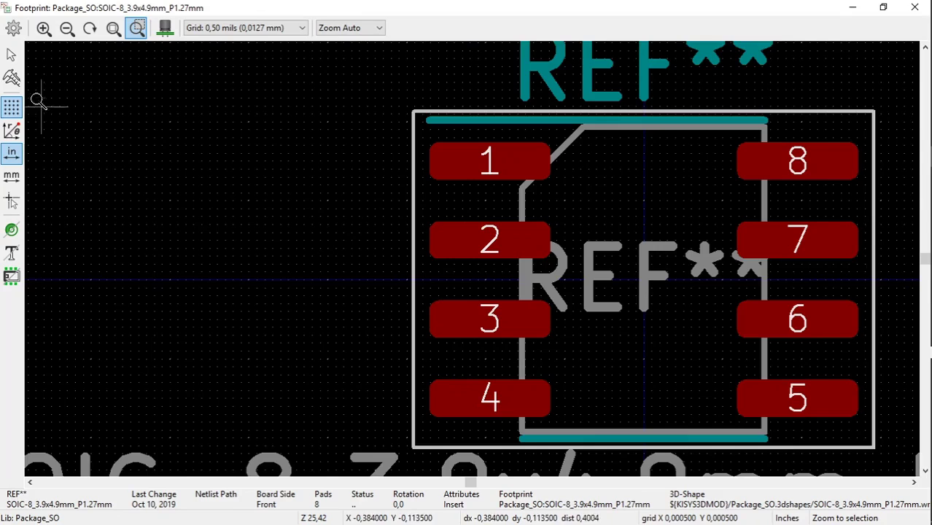
pyautogui.click(12, 79)
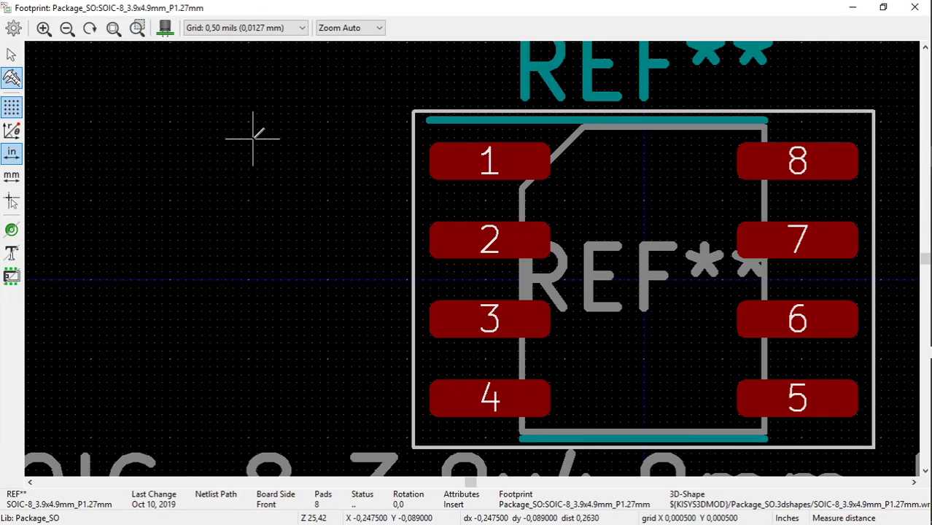
pyautogui.click(464, 179)
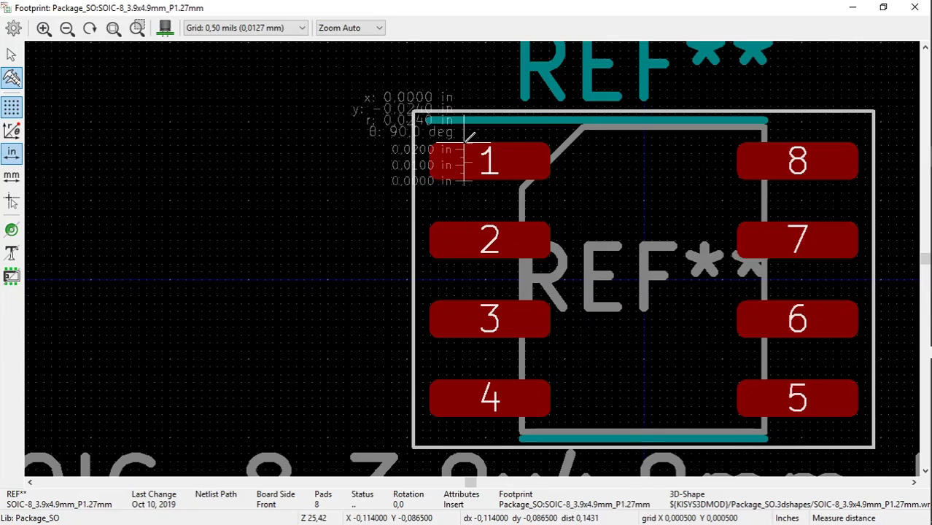
pyautogui.press('Escape')
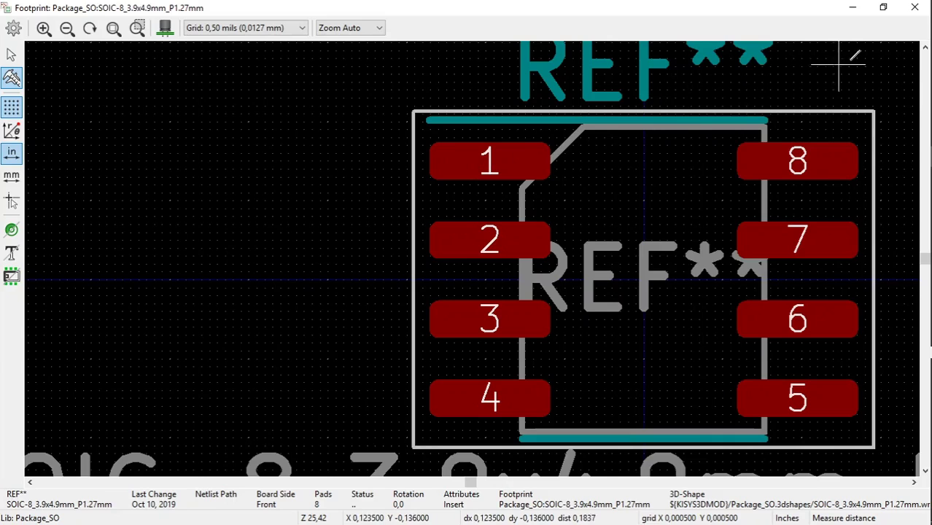
pyautogui.click(914, 12)
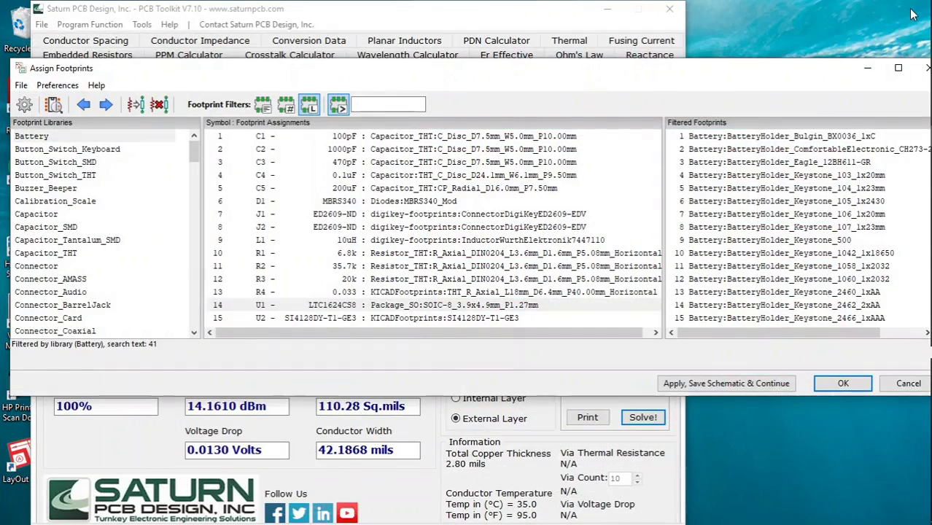
# Step: View the SI4128DY-T1-GE3 footprint assigned to U2 and measure pad 1 across its short side
pyautogui.click(525, 319)
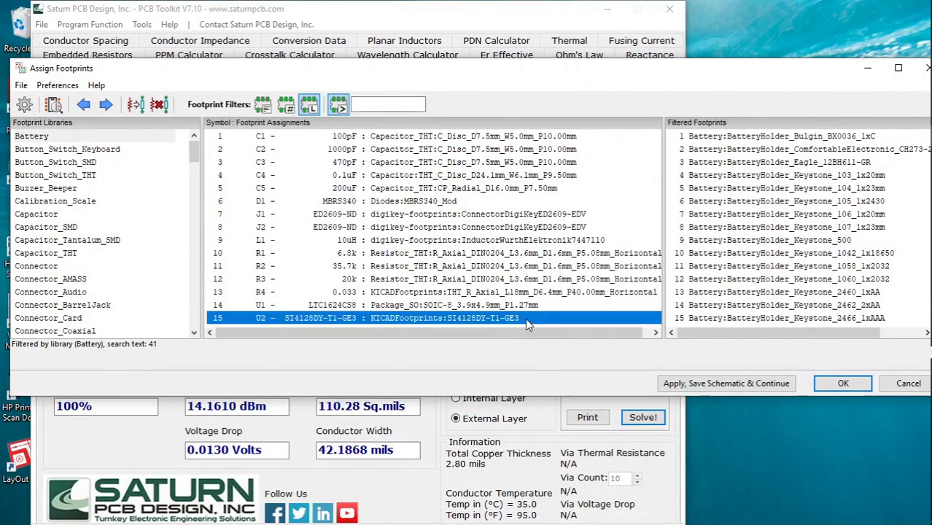
pyautogui.rightClick(526, 322)
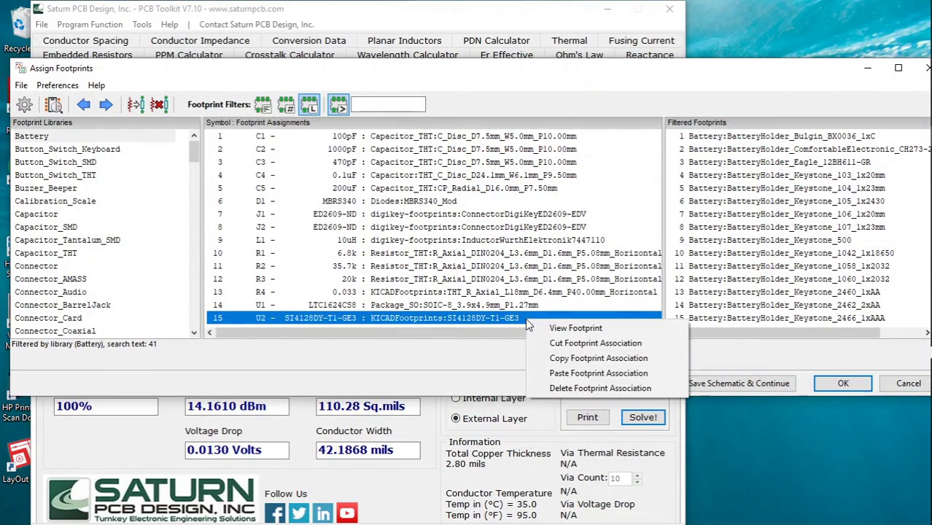
pyautogui.click(552, 329)
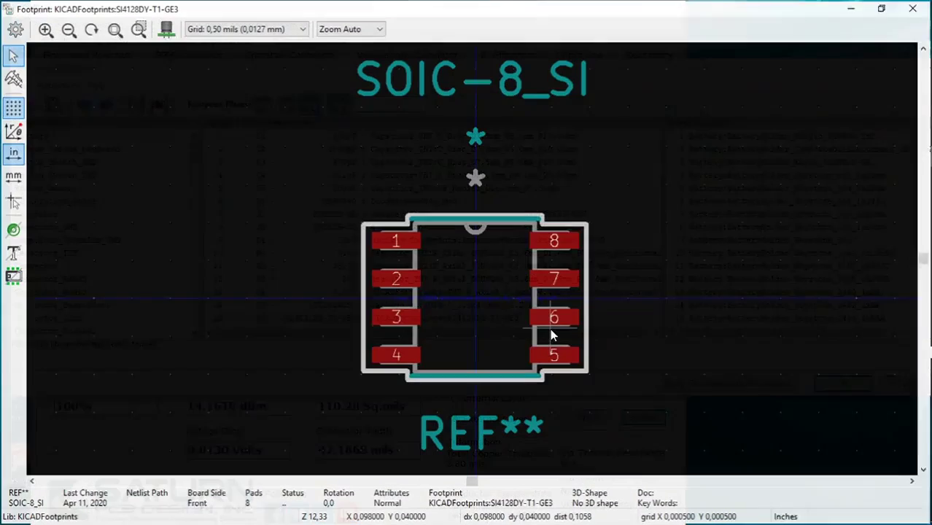
pyautogui.click(137, 27)
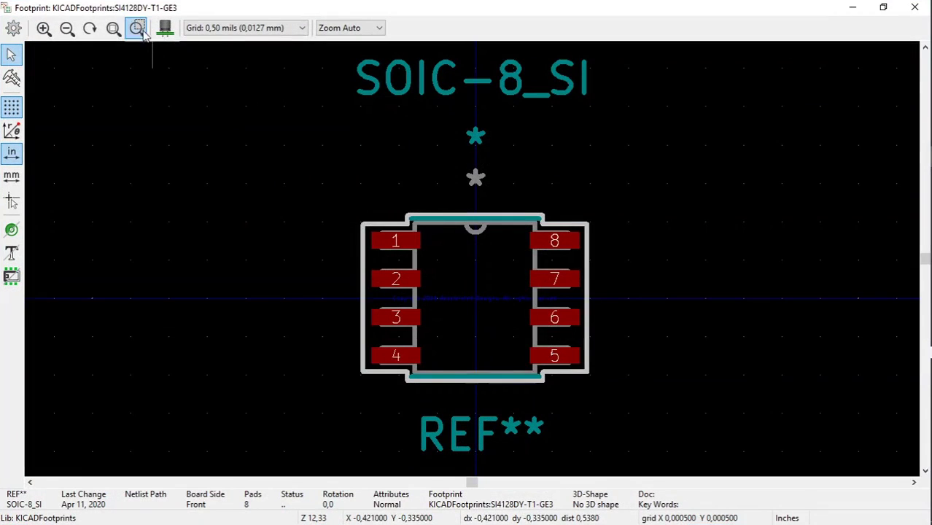
pyautogui.moveTo(347, 209); pyautogui.dragTo(444, 313)
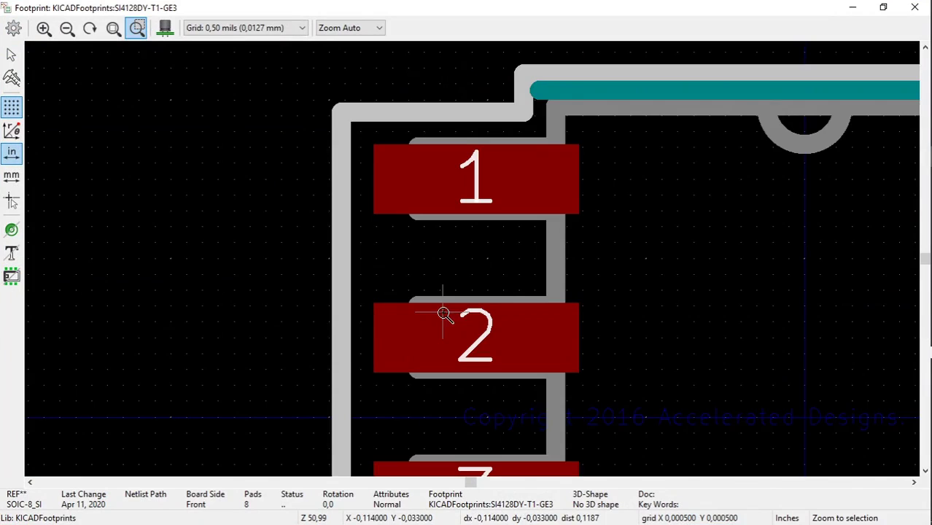
pyautogui.click(12, 76)
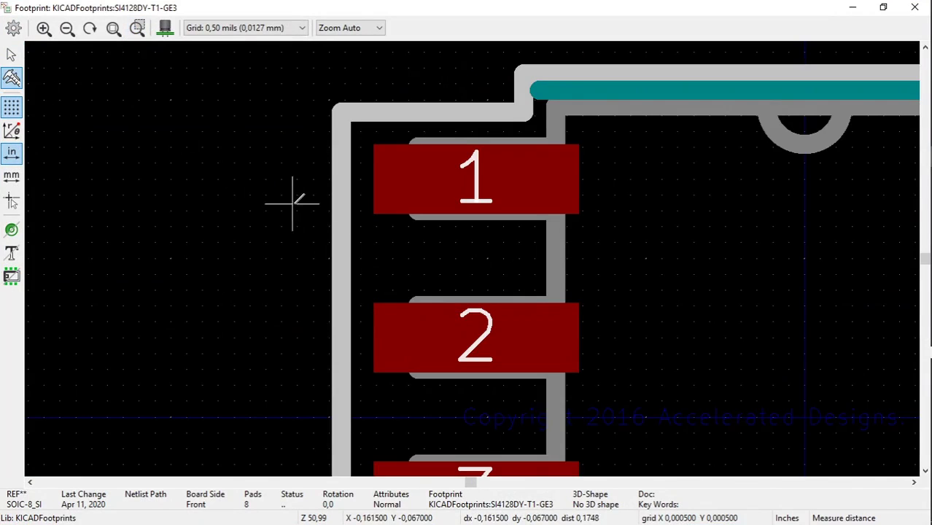
pyautogui.click(382, 213)
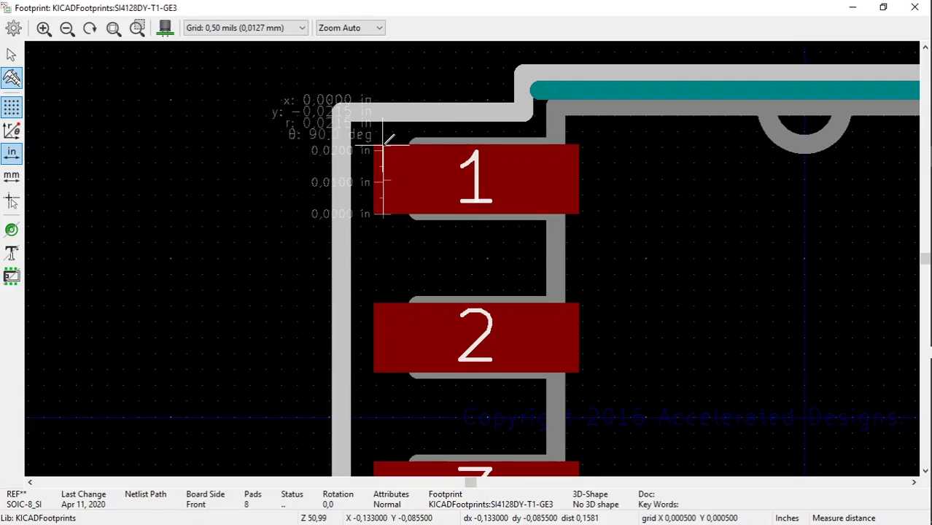
pyautogui.click(384, 142)
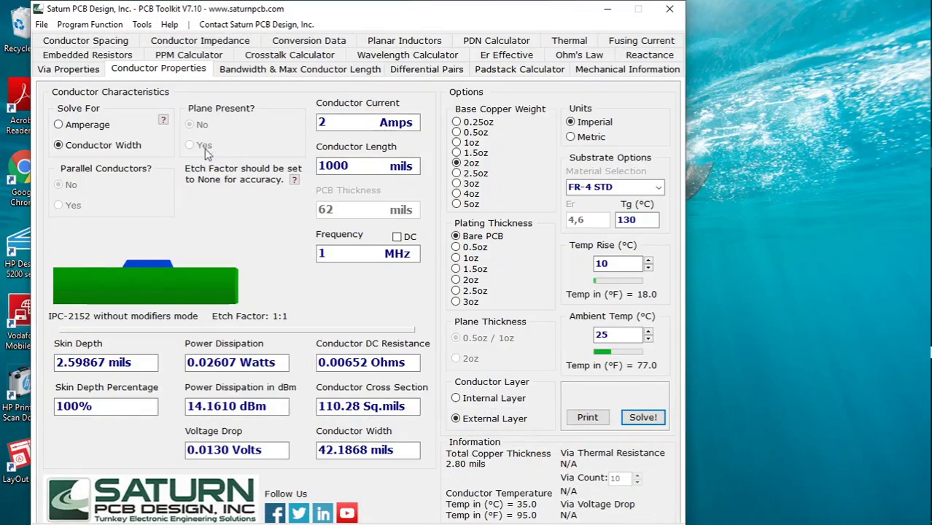
# Step: Switch the conductor calculation to IPC-2152 with modifiers in the program options, and dismiss the conductor width warning
pyautogui.click(141, 24)
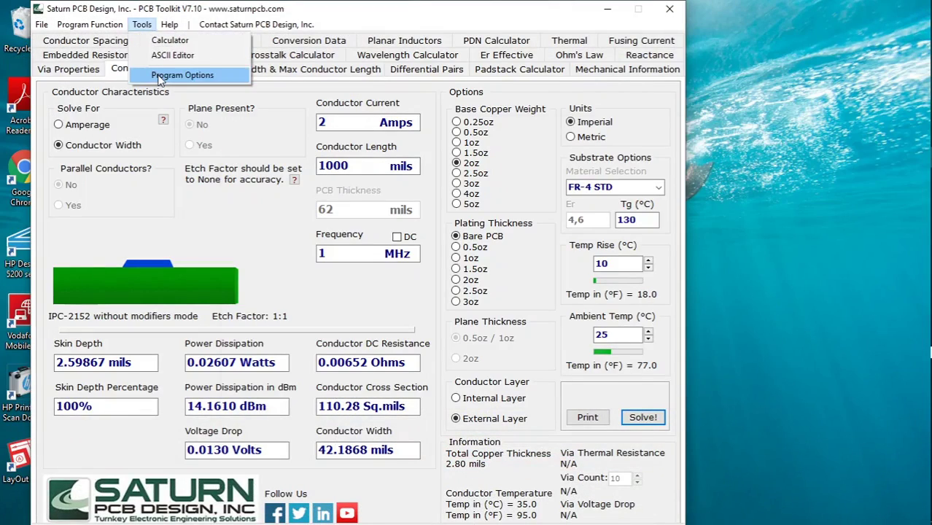
pyautogui.click(161, 77)
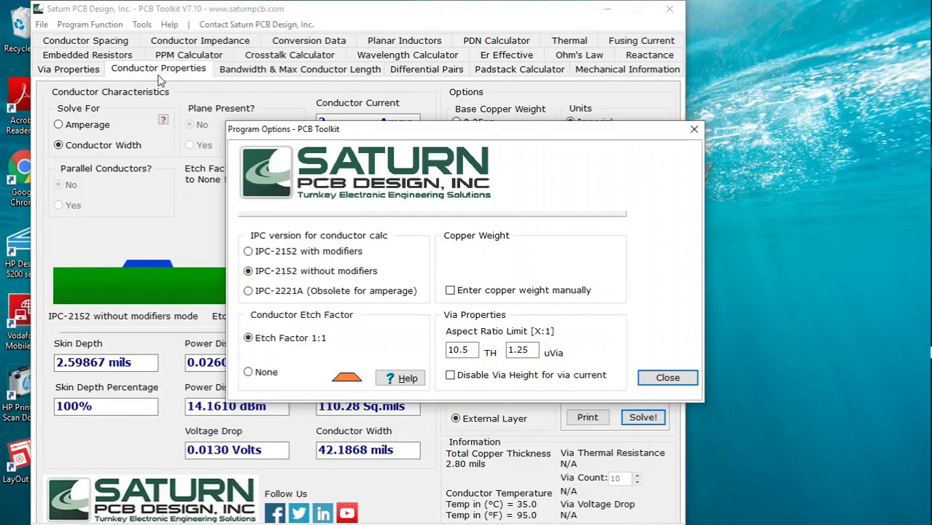
pyautogui.click(248, 251)
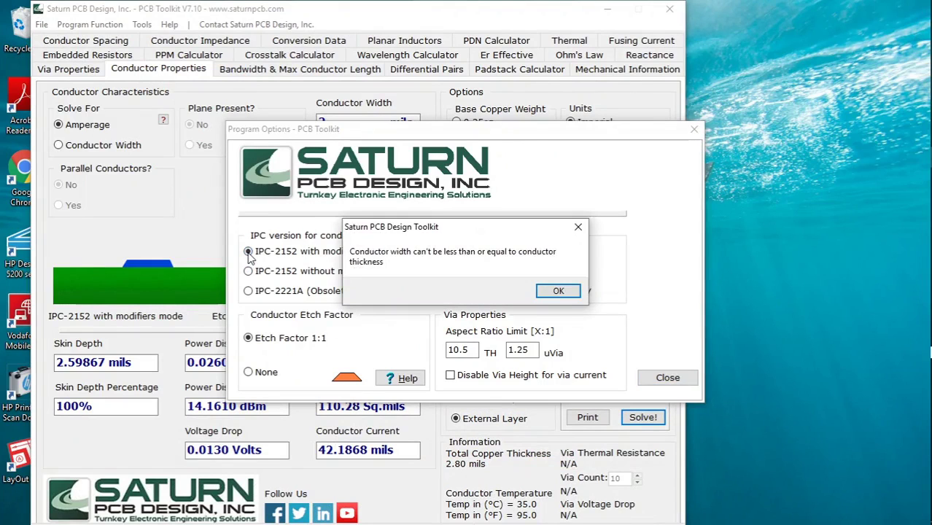
pyautogui.click(553, 292)
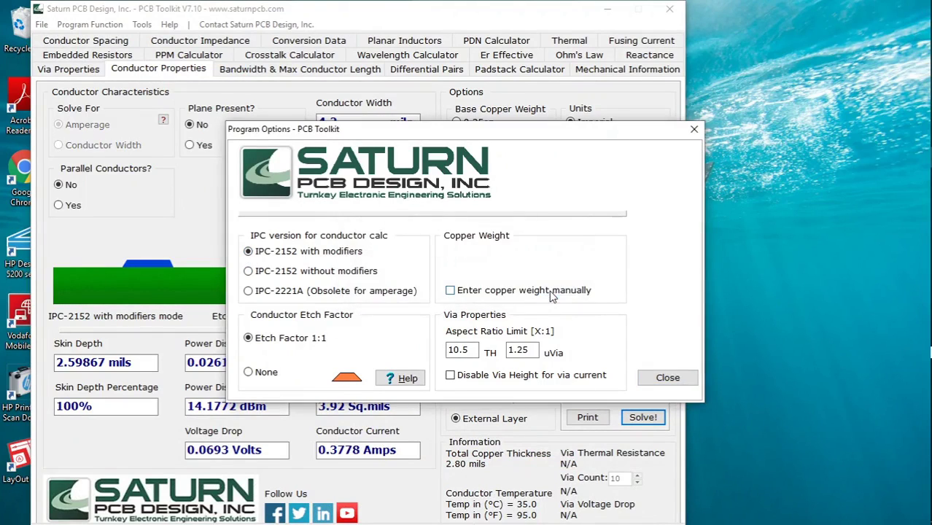
pyautogui.click(685, 381)
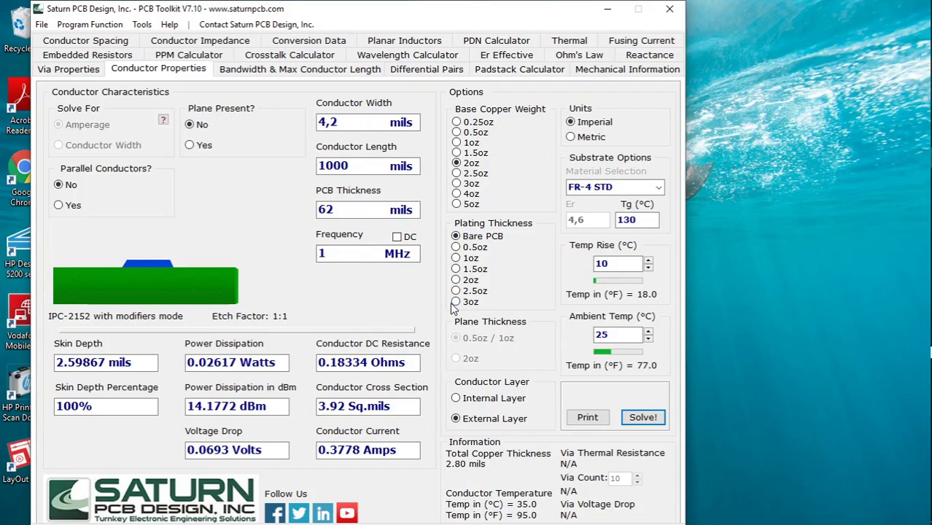
# Step: Set the temperature rise to 12 °C and the conductor width to 4,22 mils, and solve
pyautogui.doubleClick(618, 263)
pyautogui.write('1')
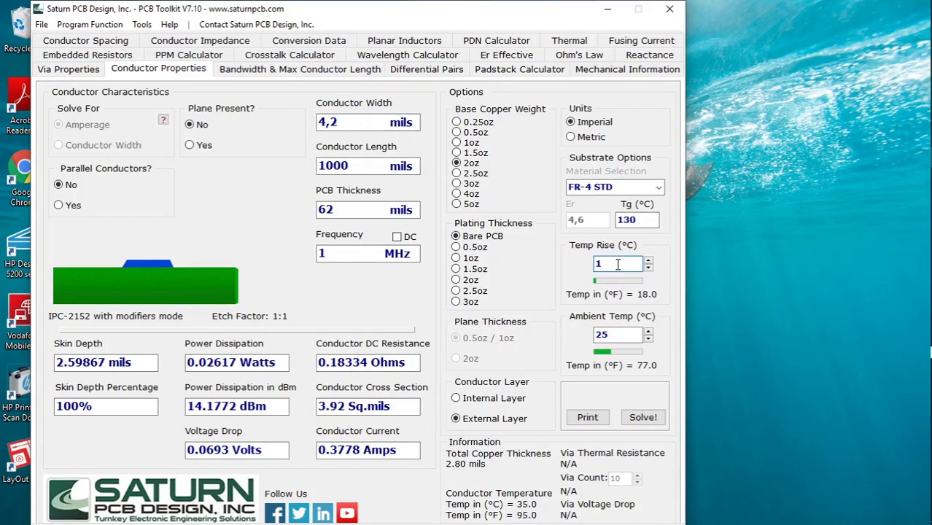
pyautogui.write('2')
pyautogui.click(352, 121)
pyautogui.press('BackSpace')
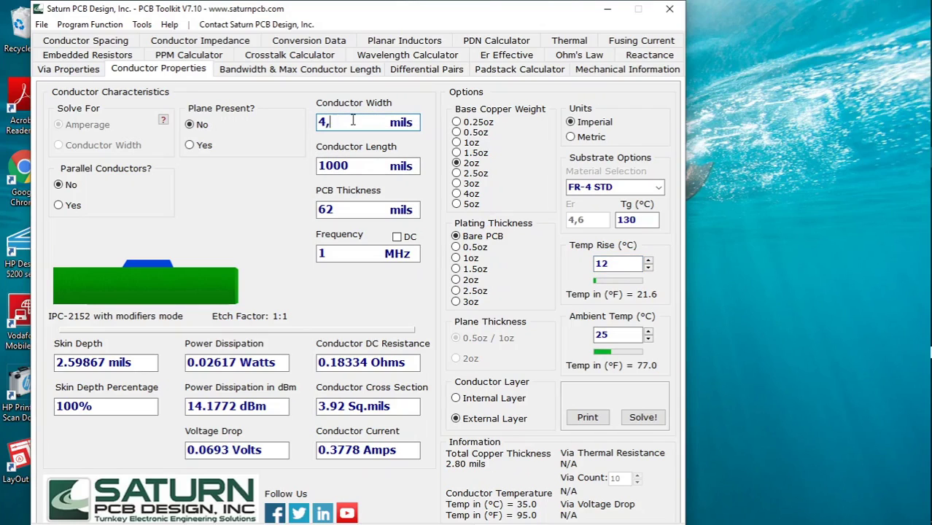
pyautogui.write('22')
pyautogui.click(642, 418)
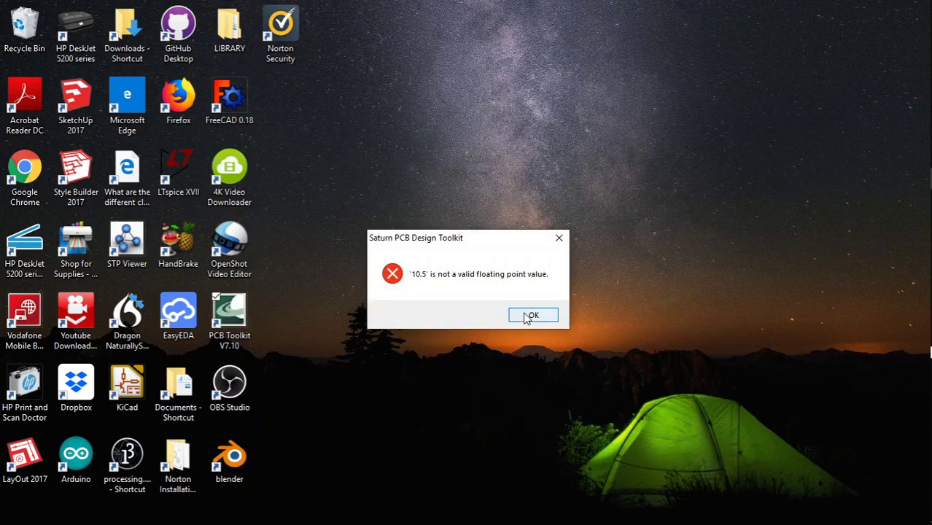
# Step: Dismiss the PCB Toolkit startup error and set the conductor calculation to IPC-2221A in the program options
pyautogui.click(528, 315)
pyautogui.click(142, 24)
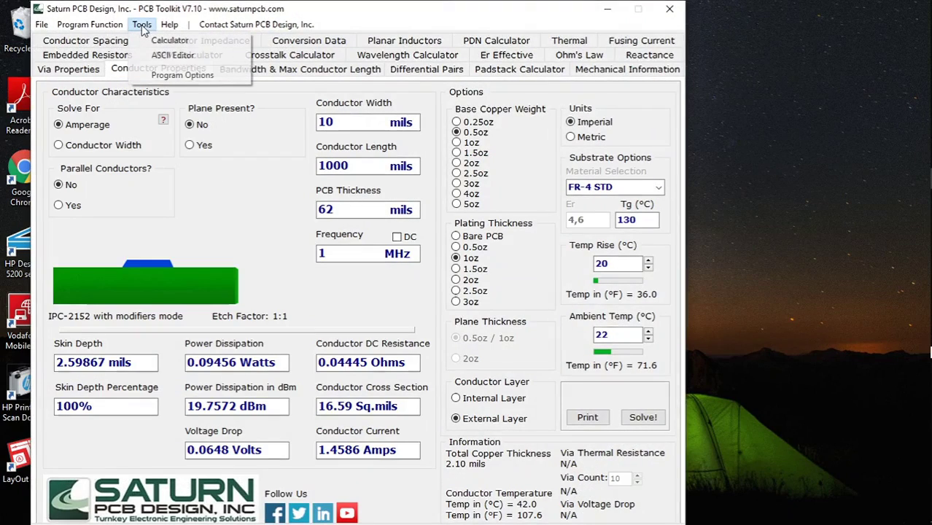
pyautogui.click(181, 74)
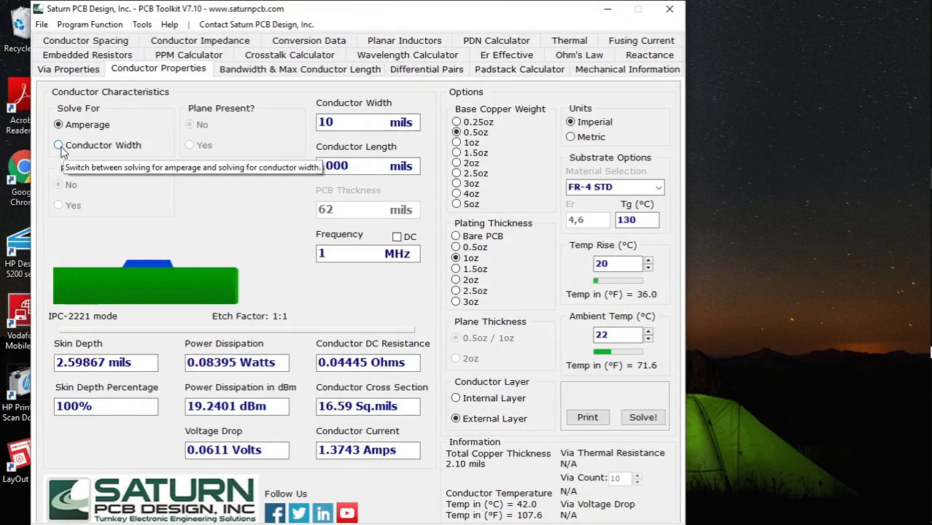
pyautogui.click(143, 26)
pyautogui.click(182, 75)
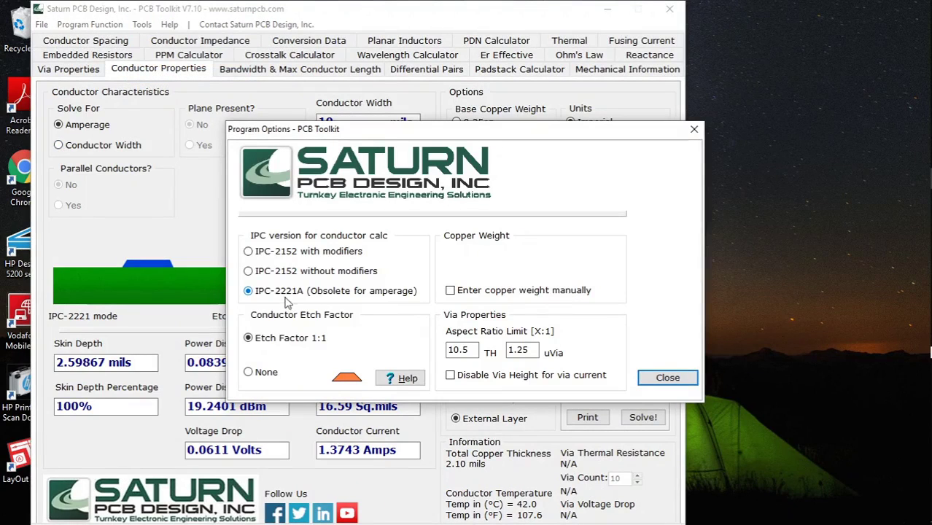
pyautogui.click(645, 378)
# Step: Set the calculation to solve for conductor width with a conductor current of 2 Amps
pyautogui.click(59, 146)
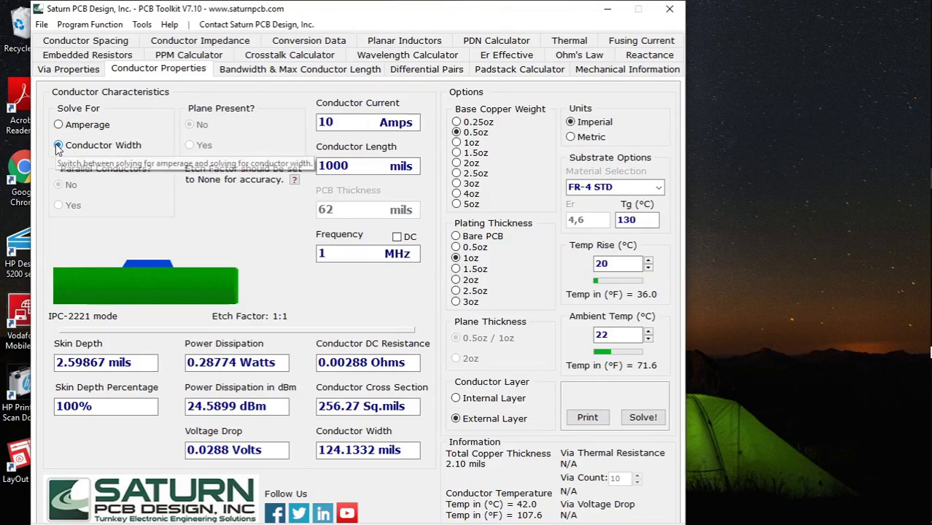
pyautogui.click(353, 127)
pyautogui.press('BackSpace')
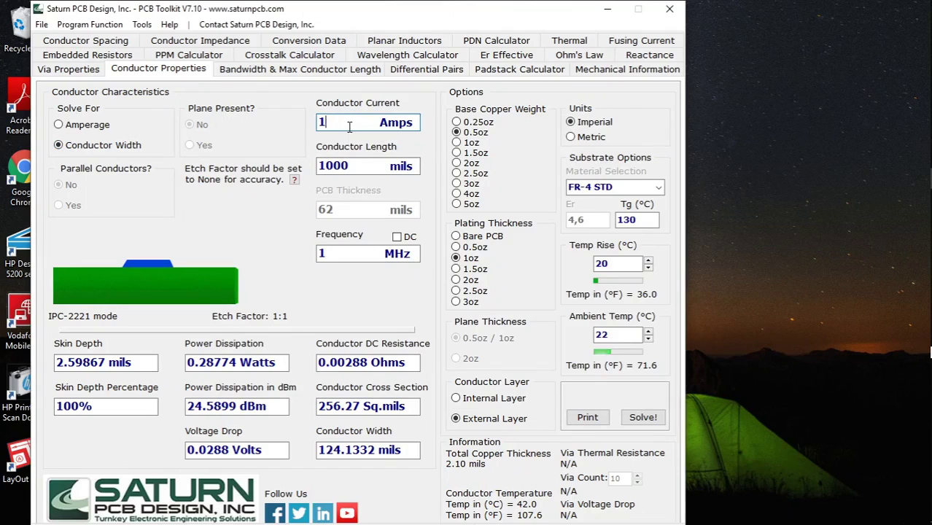
pyautogui.press('BackSpace')
pyautogui.write('2')
# Step: Set the temperature rise to 10 °C and the ambient temperature to 25 °C, and solve the conductor width
pyautogui.click(602, 263)
pyautogui.press('BackSpace')
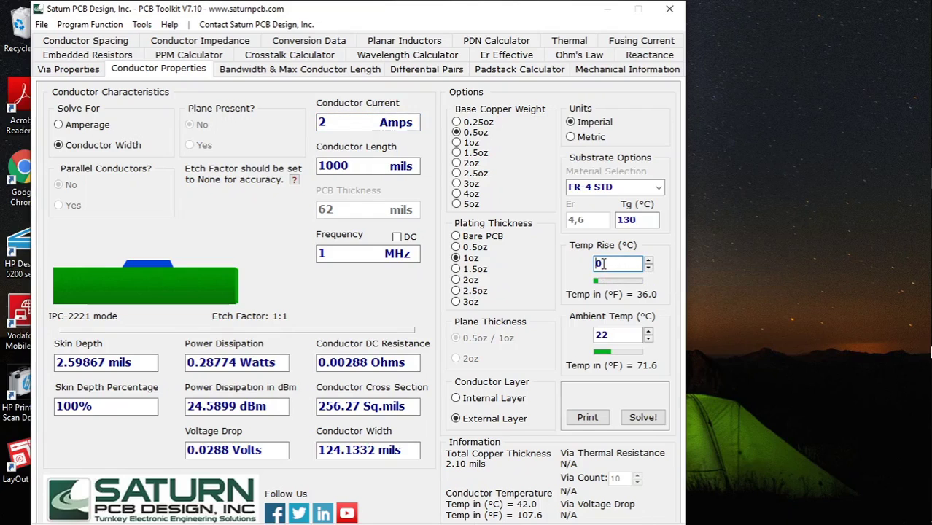
pyautogui.write('1')
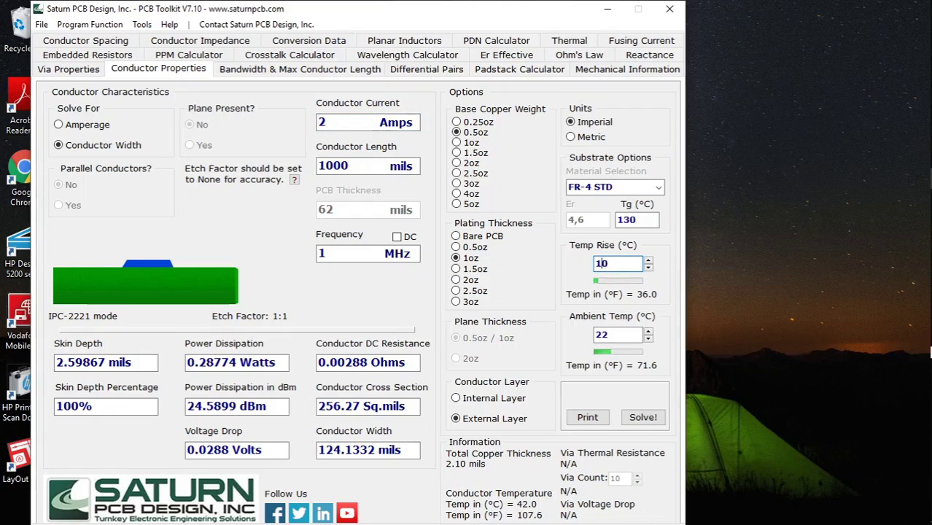
pyautogui.click(620, 334)
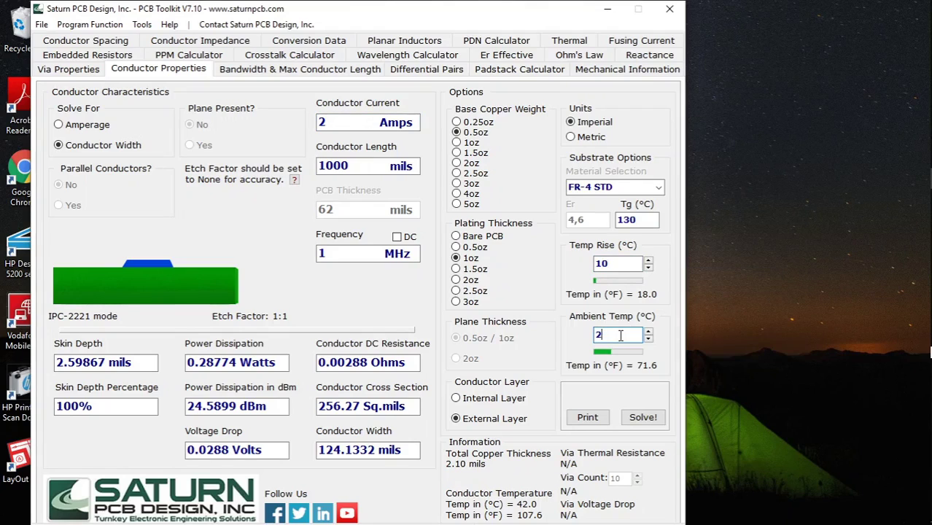
pyautogui.write('5')
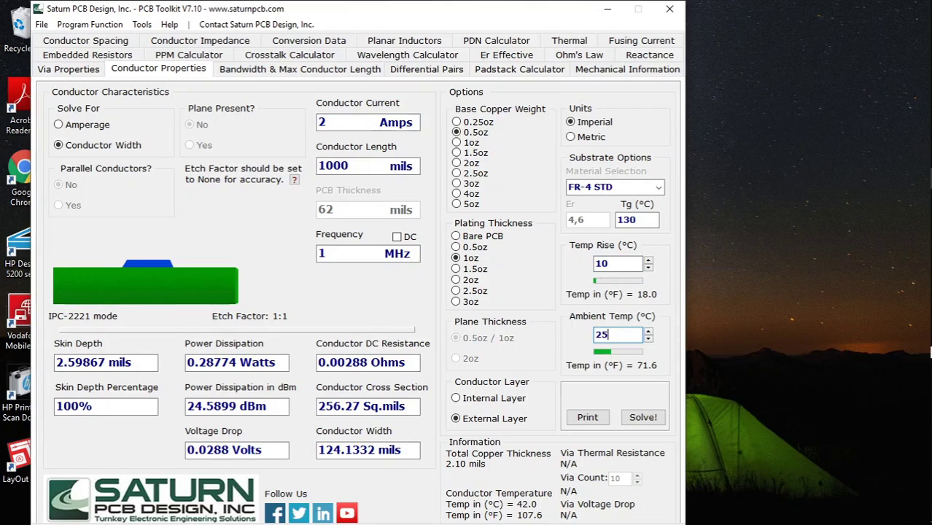
pyautogui.click(643, 419)
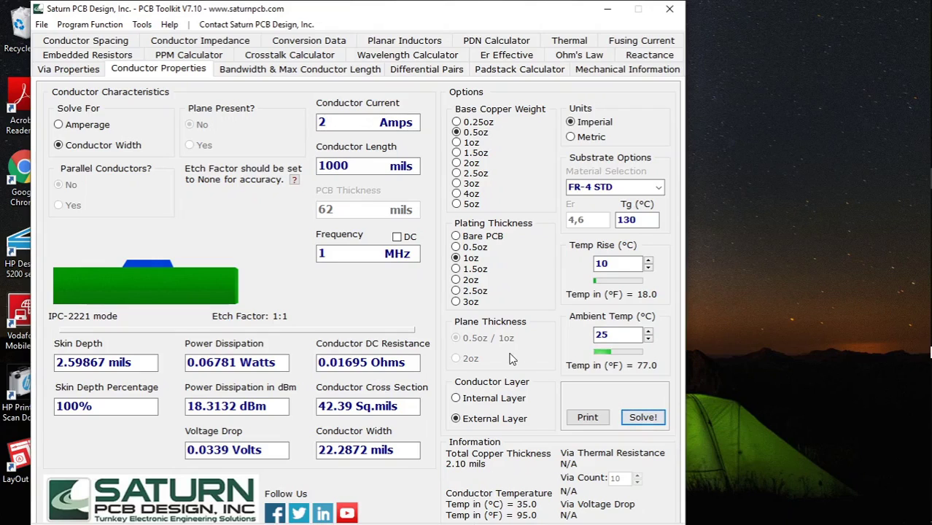
# Step: Set the plating thickness to Bare PCB and the base copper weight to 2oz, and solve the conductor width
pyautogui.click(456, 238)
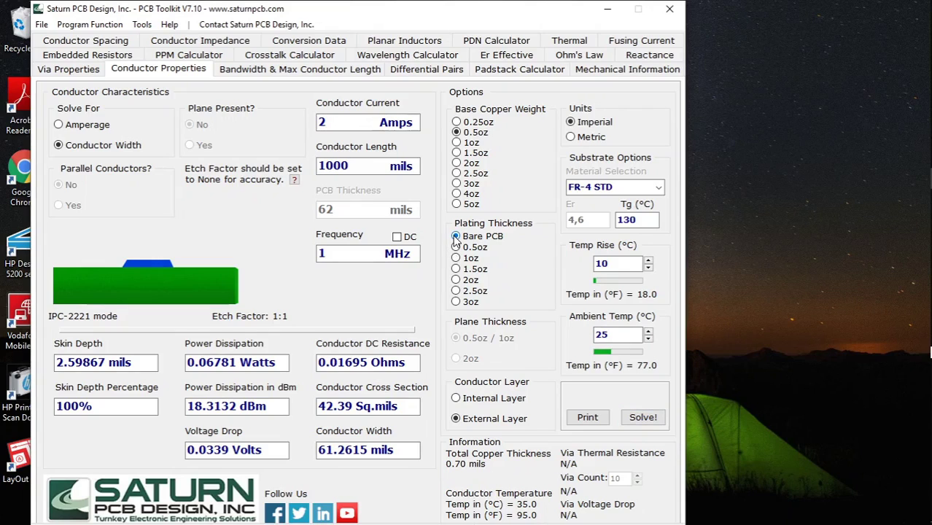
pyautogui.click(457, 164)
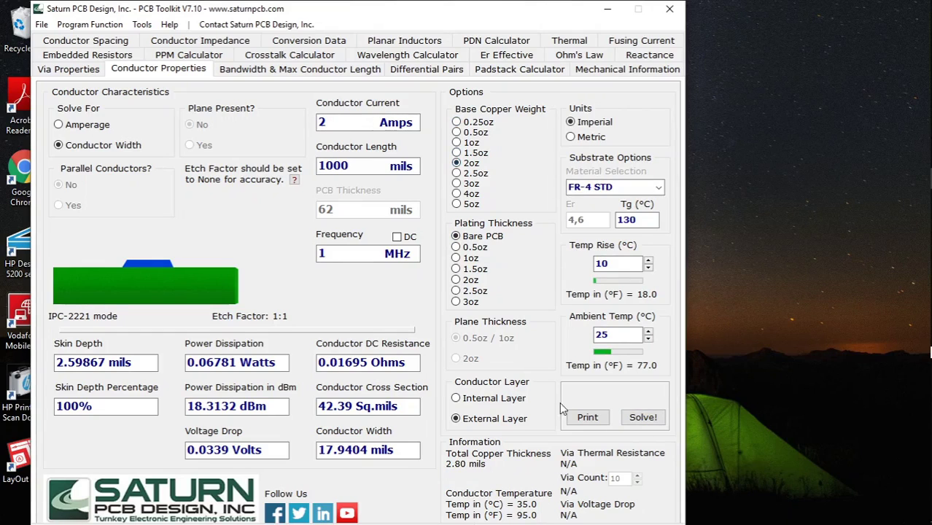
pyautogui.click(632, 421)
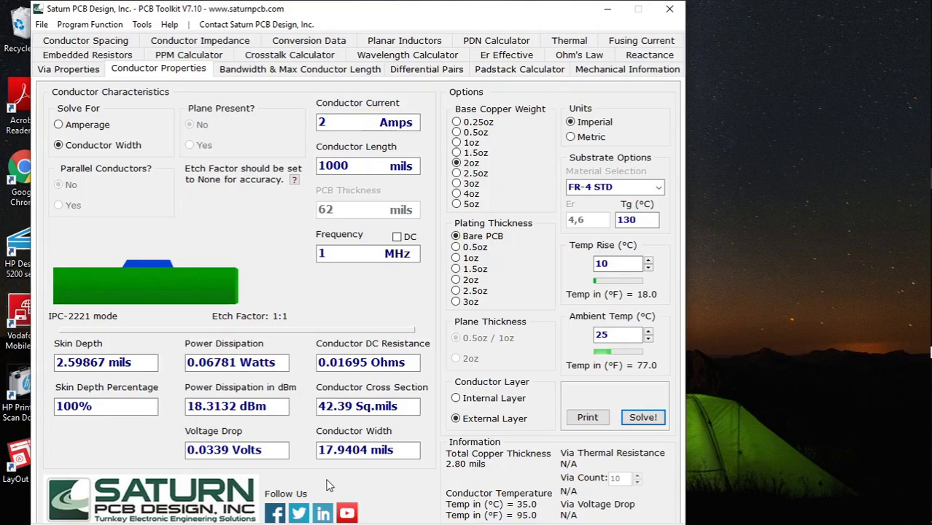
# Step: Open the program options that hold the IPC version for the conductor calculation
pyautogui.click(155, 27)
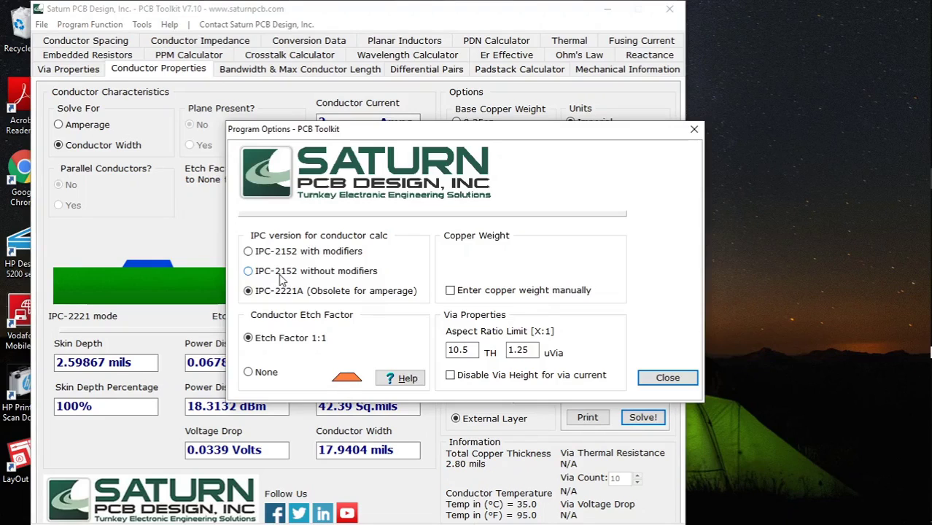